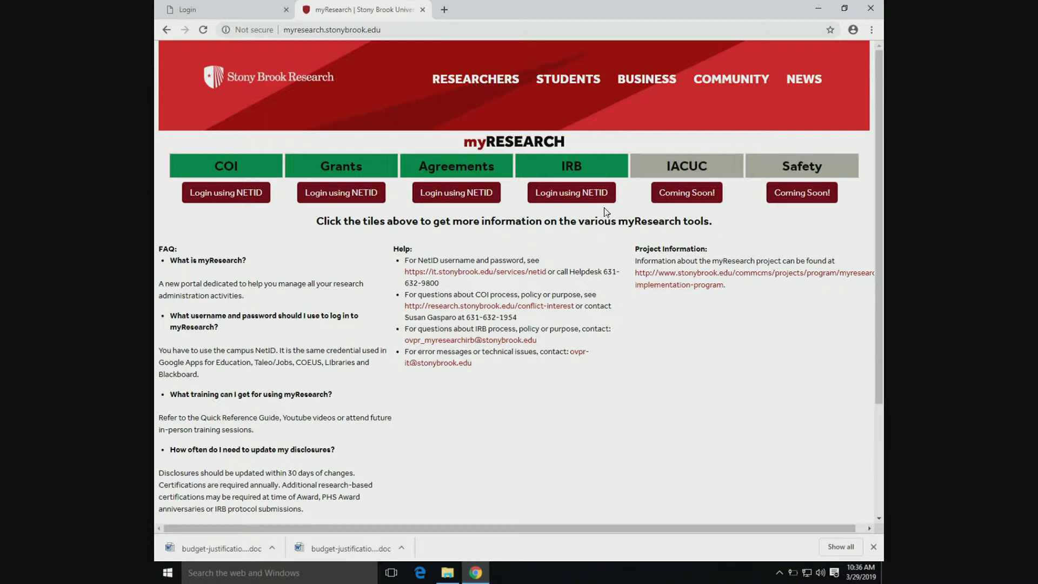
Close the myResearch information page and sign in to the IRB test site as pi1 with the account password.
{"action": "left_click", "coordinate": [424, 9]}
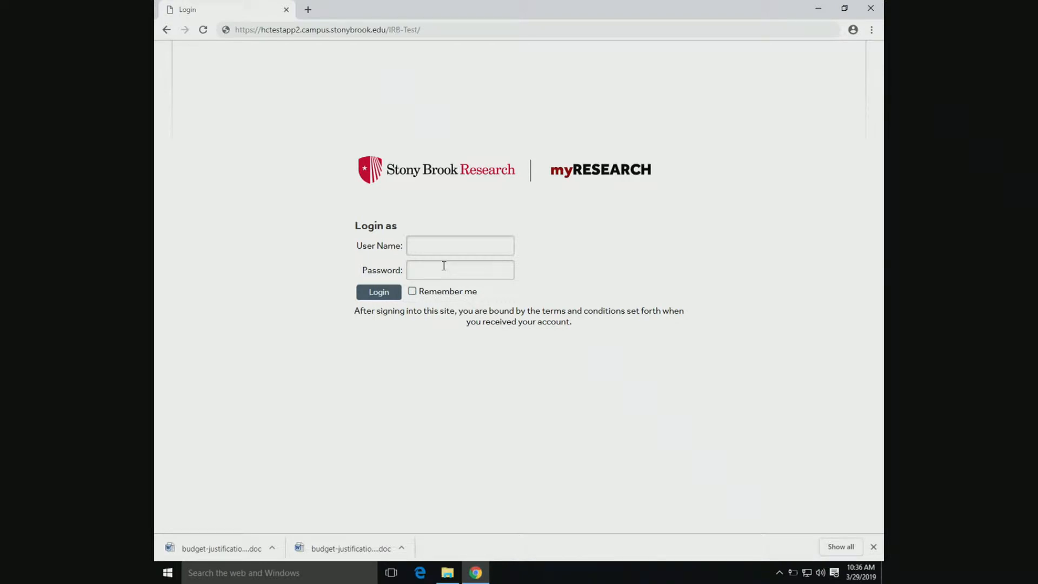
{"action": "left_click", "coordinate": [436, 246]}
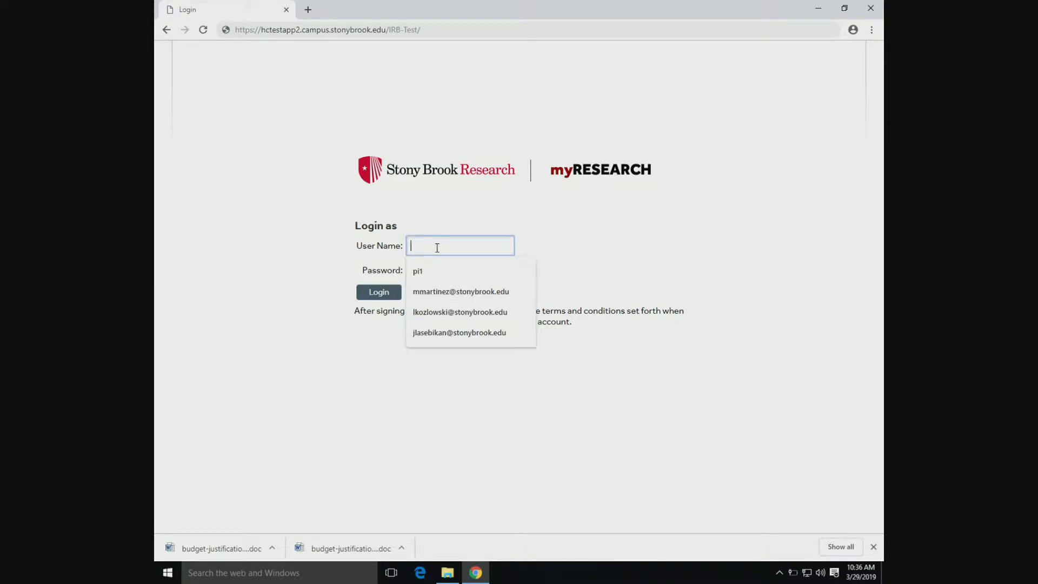
{"action": "left_click", "coordinate": [509, 277]}
{"action": "left_click", "coordinate": [479, 275]}
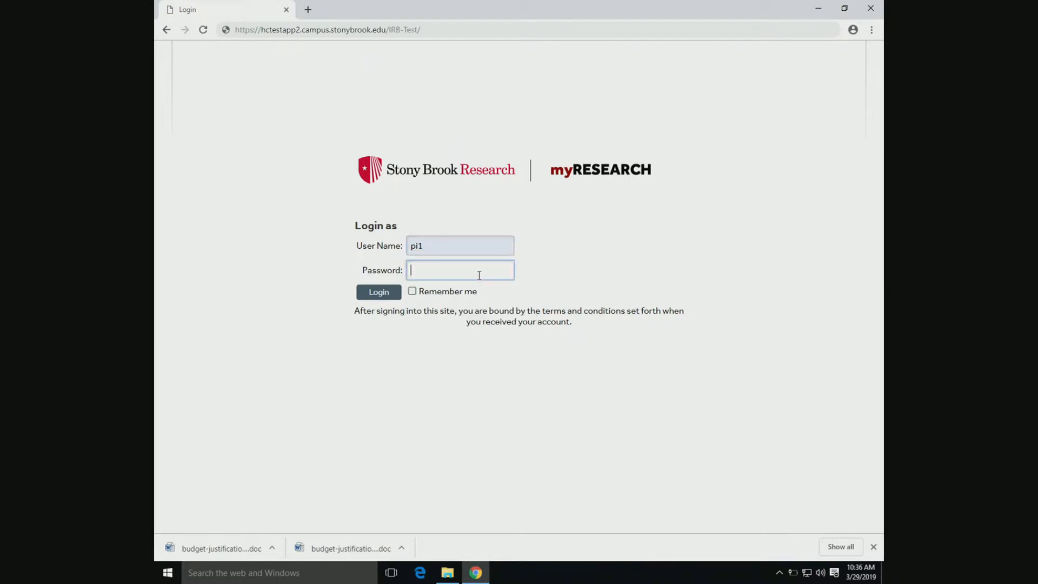
{"action": "type", "text": "••••"}
{"action": "key", "text": "Return"}
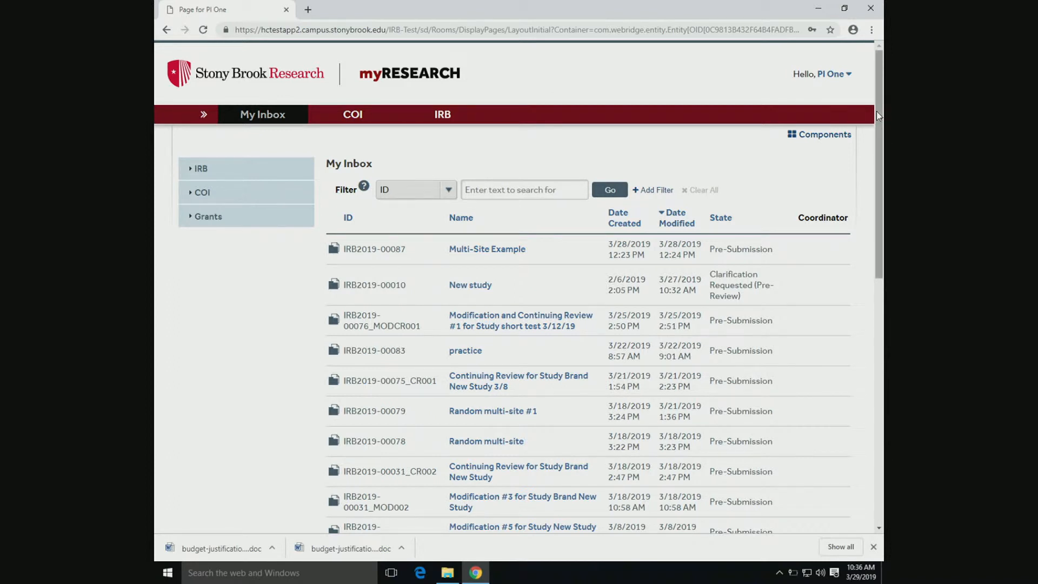
Look over the submissions in My Inbox and the criteria available for filtering them.
{"action": "left_click_drag", "start_coordinate": [878, 111], "coordinate": [881, 100]}
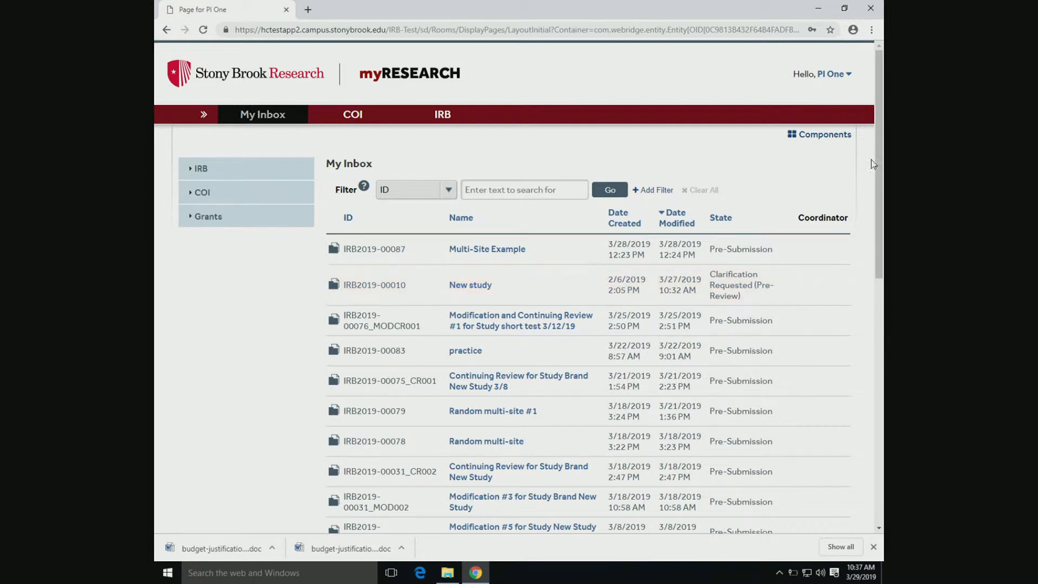
{"action": "mouse_move", "coordinate": [880, 152]}
{"action": "left_mouse_down"}
{"action": "mouse_move", "coordinate": [881, 234]}
{"action": "mouse_move", "coordinate": [880, 134]}
{"action": "left_mouse_up"}
{"action": "left_click", "coordinate": [433, 190]}
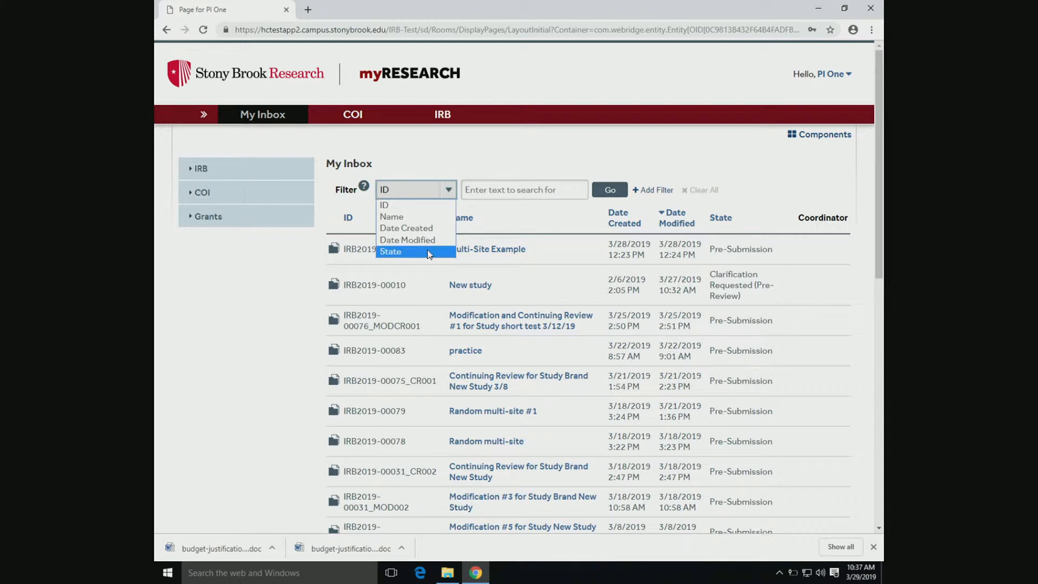
{"action": "left_click", "coordinate": [473, 153]}
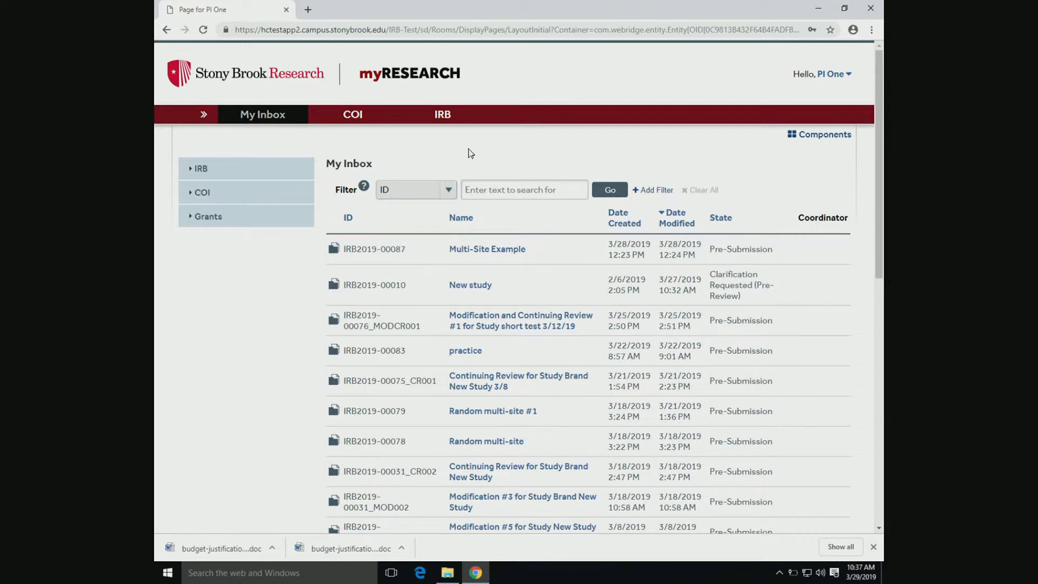
Open the IRB workspace and examine its In-Review submissions, other submission categories and filter criteria.
{"action": "left_click", "coordinate": [443, 116]}
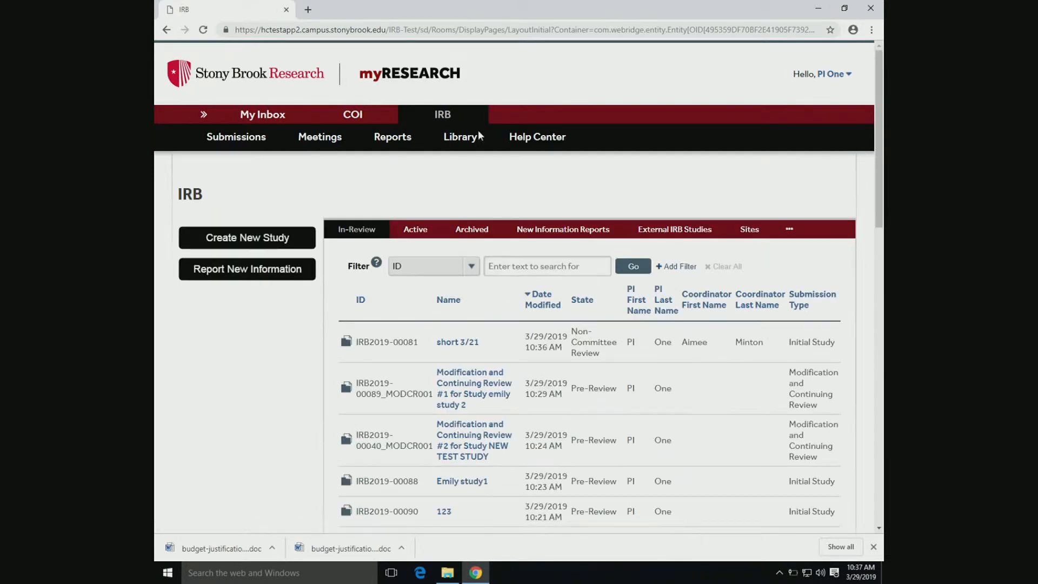
{"action": "scroll", "coordinate": [883, 140], "scroll_direction": "down", "scroll_amount": 2}
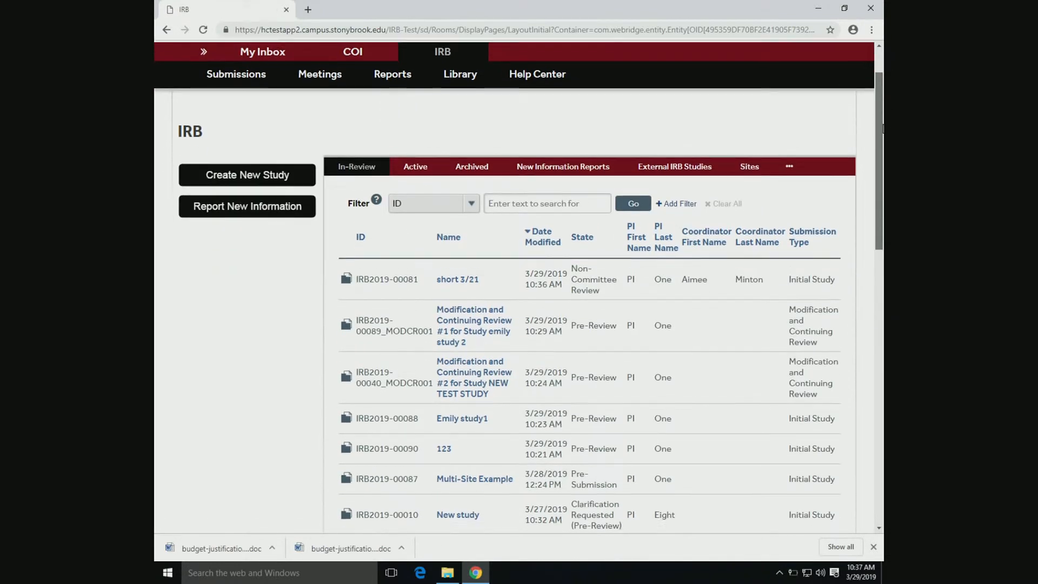
{"action": "scroll", "coordinate": [883, 140], "scroll_direction": "up", "scroll_amount": 2}
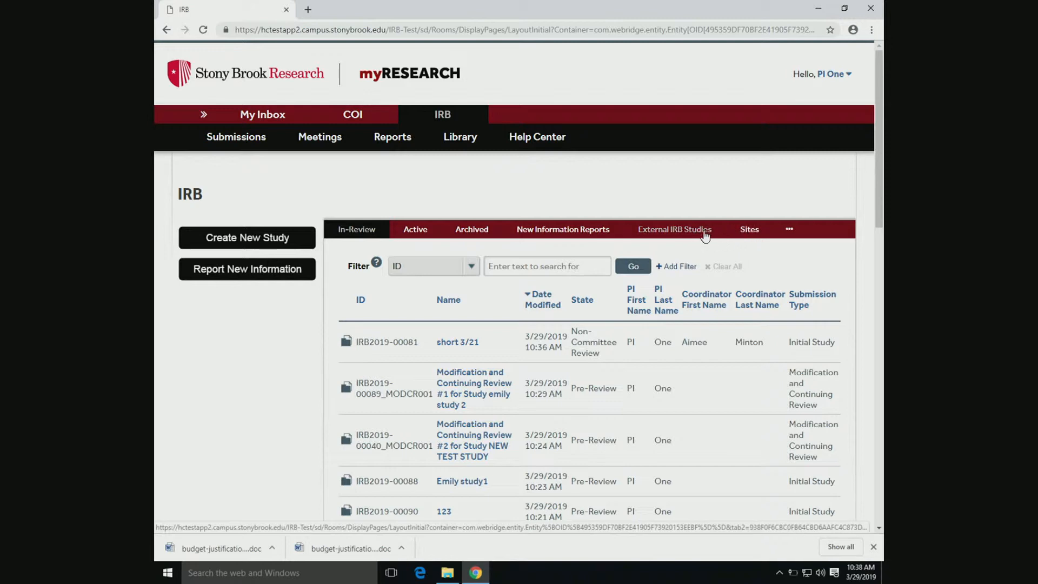
{"action": "left_click", "coordinate": [790, 232]}
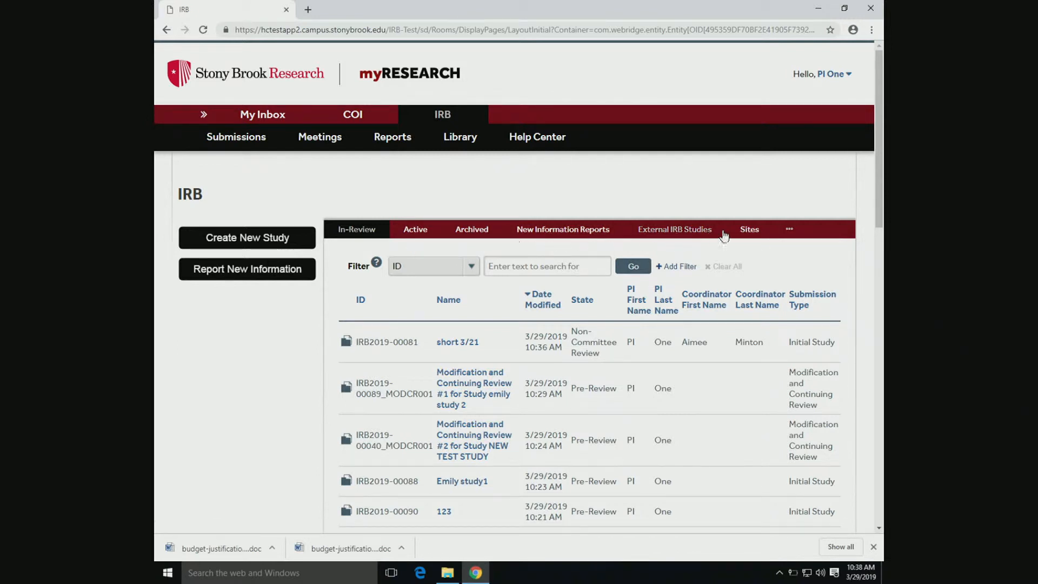
{"action": "left_click", "coordinate": [459, 273]}
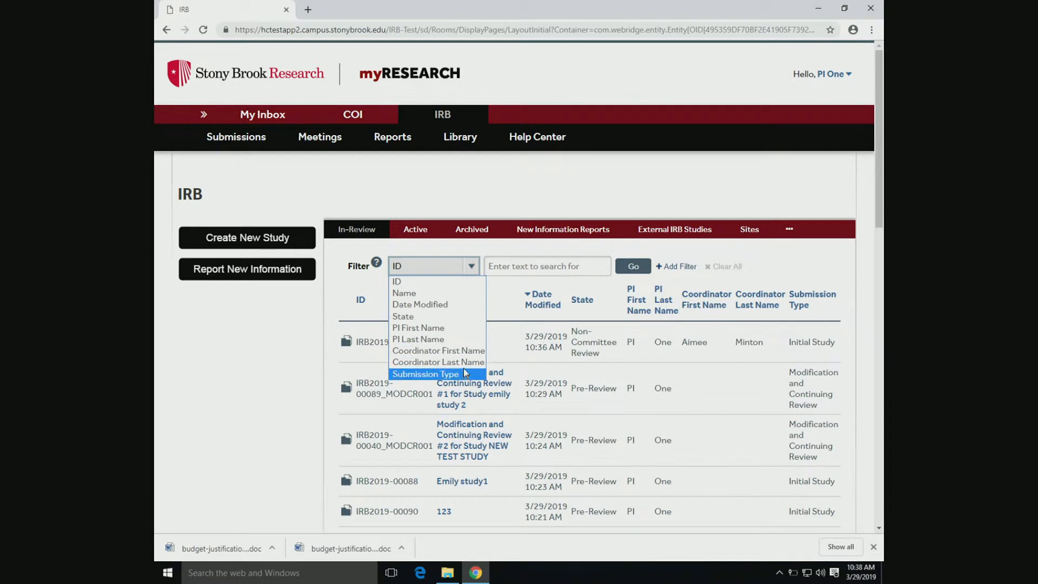
{"action": "left_click", "coordinate": [498, 189]}
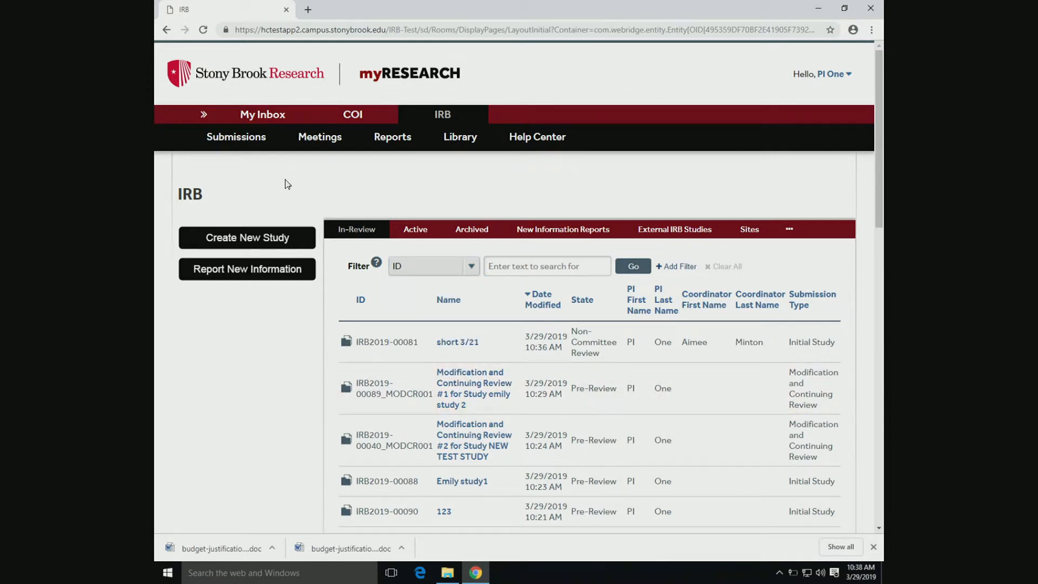
Open the IRB Library and look through the forms and templates listed for investigators.
{"action": "left_click", "coordinate": [462, 142]}
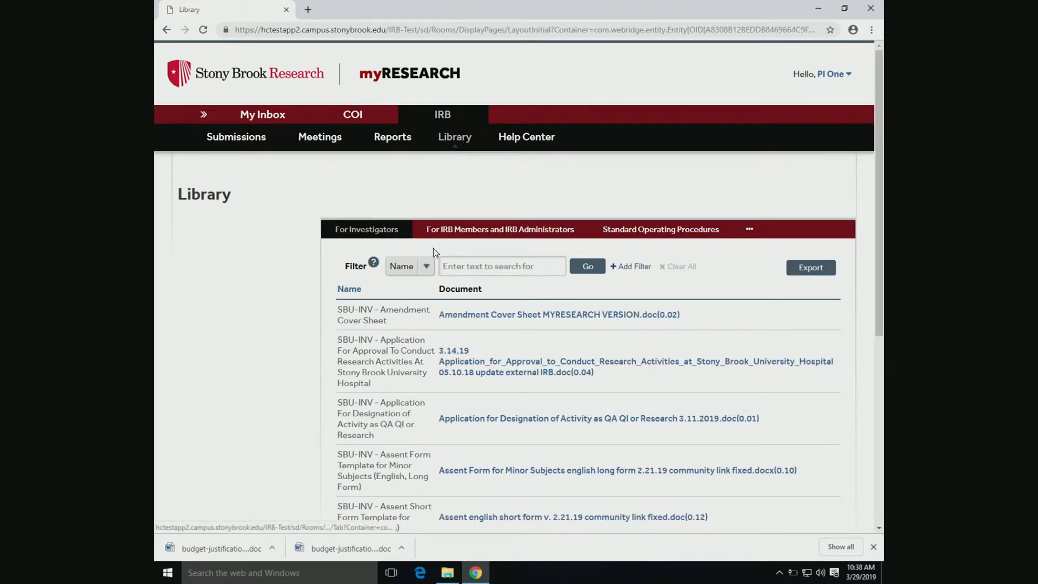
{"action": "scroll", "coordinate": [429, 241], "scroll_direction": "down", "scroll_amount": 1}
{"action": "left_click", "coordinate": [416, 211]}
{"action": "left_click", "coordinate": [463, 197]}
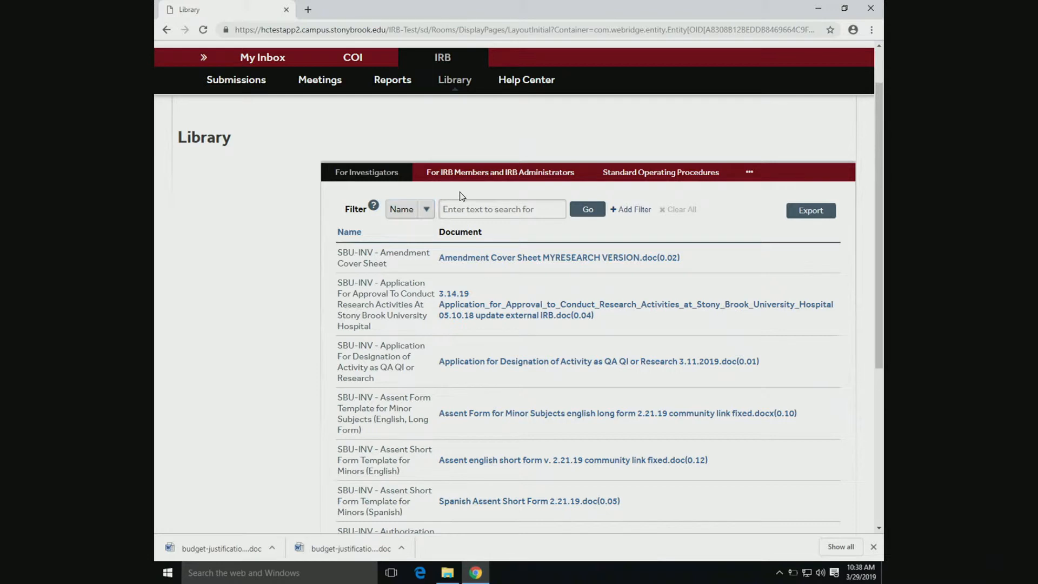
{"action": "scroll", "coordinate": [437, 210], "scroll_direction": "down", "scroll_amount": 2}
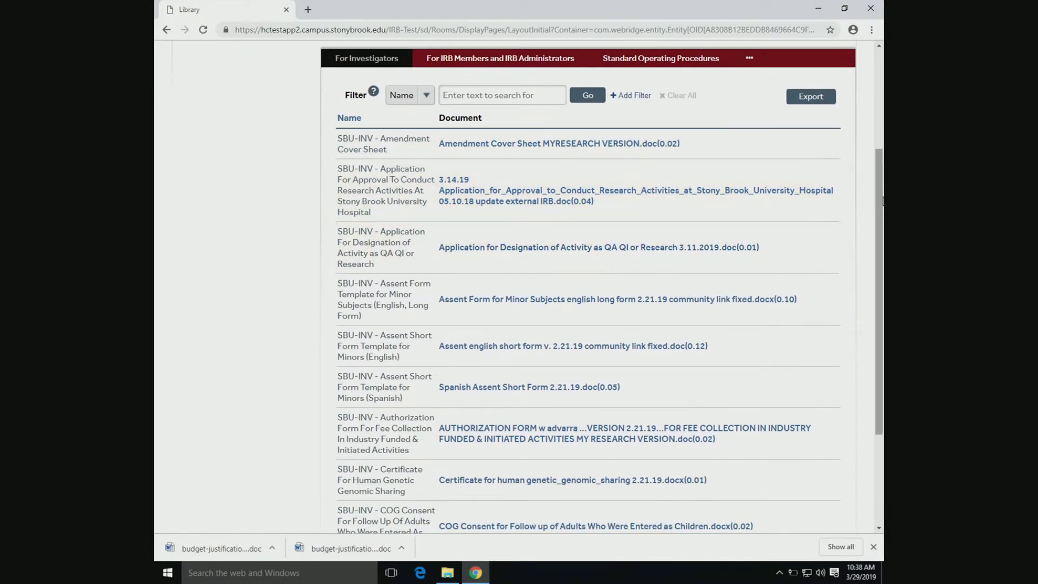
{"action": "left_click_drag", "start_coordinate": [875, 166], "coordinate": [882, 277]}
{"action": "scroll", "coordinate": [876, 208], "scroll_direction": "up", "scroll_amount": 1}
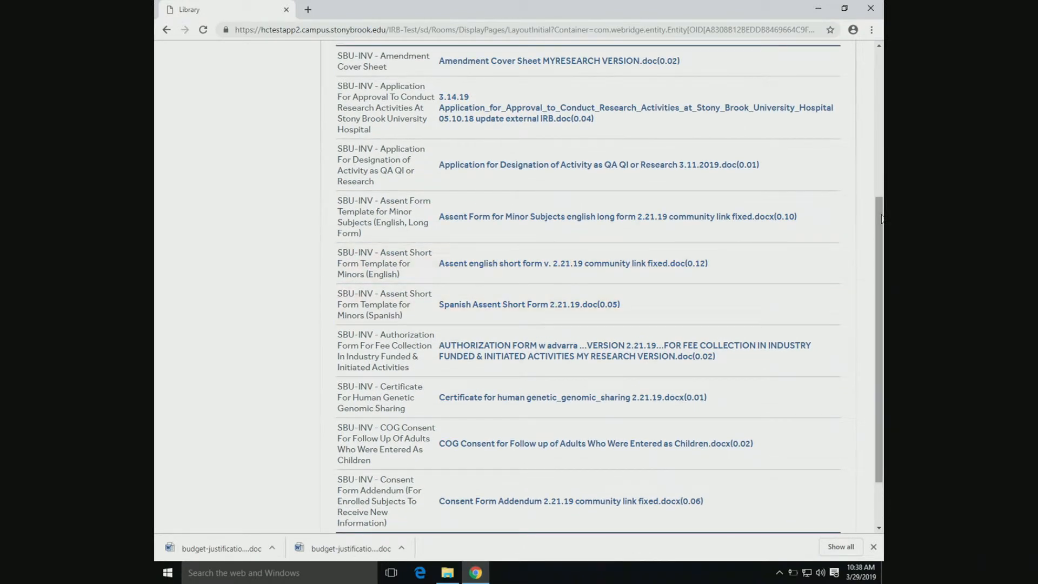
{"action": "left_click_drag", "start_coordinate": [882, 219], "coordinate": [876, 144]}
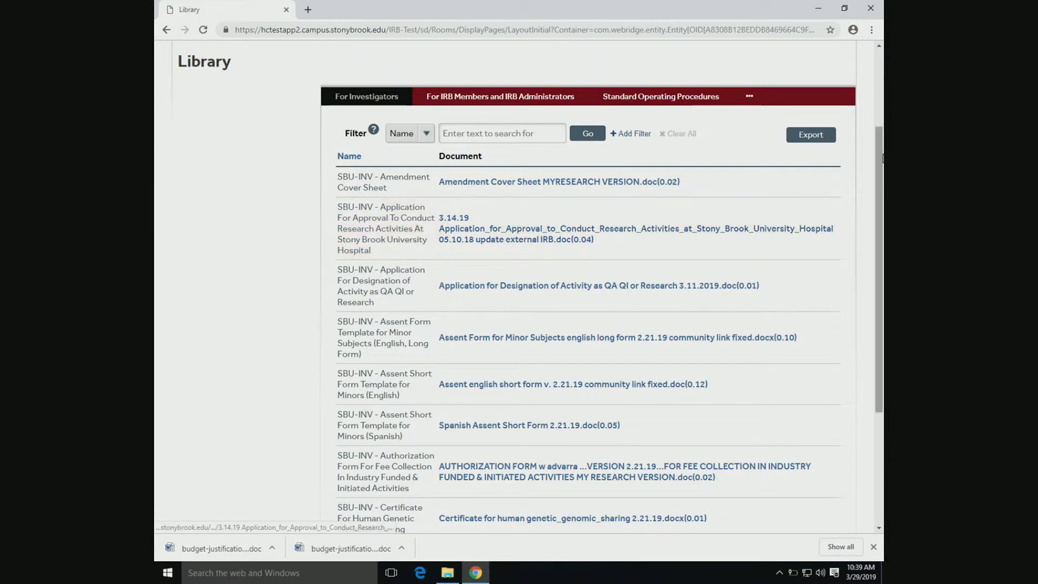
{"action": "left_click_drag", "start_coordinate": [882, 154], "coordinate": [882, 268]}
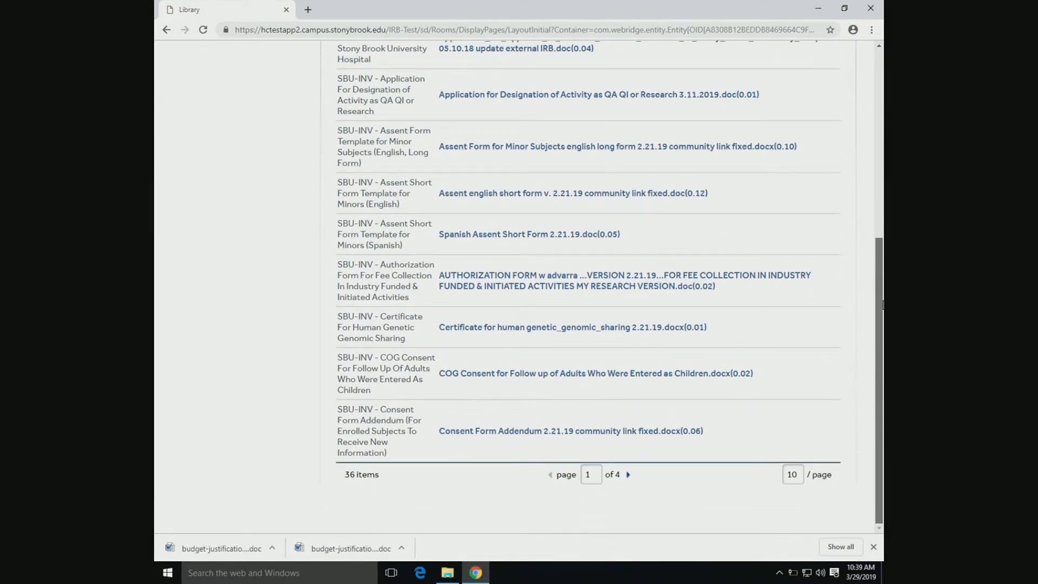
{"action": "scroll", "coordinate": [244, 278], "scroll_direction": "up", "scroll_amount": 6}
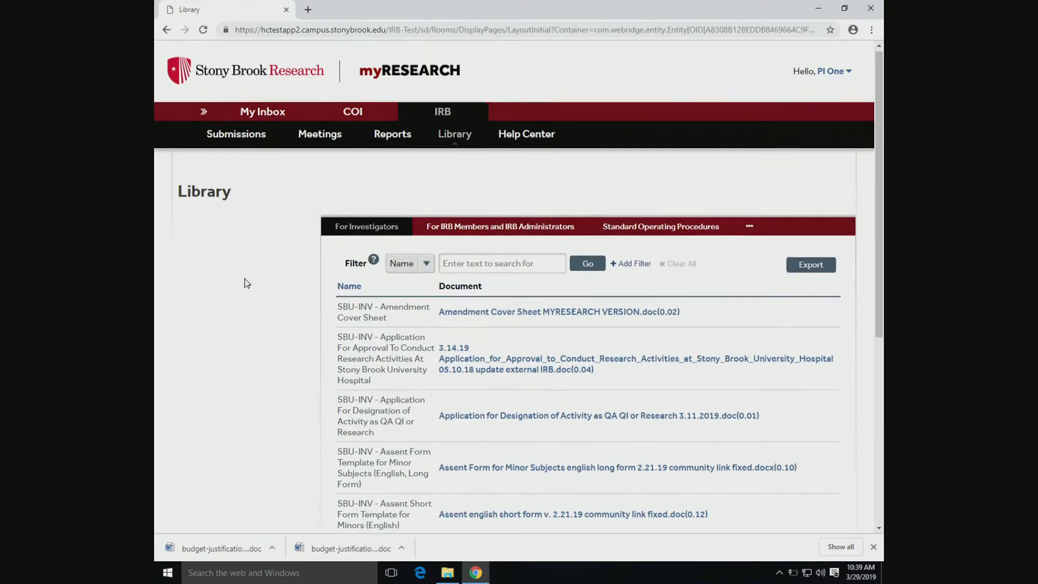
Create a new study from the IRB submissions page and enter "DEMO #1" as its title.
{"action": "left_click", "coordinate": [232, 136]}
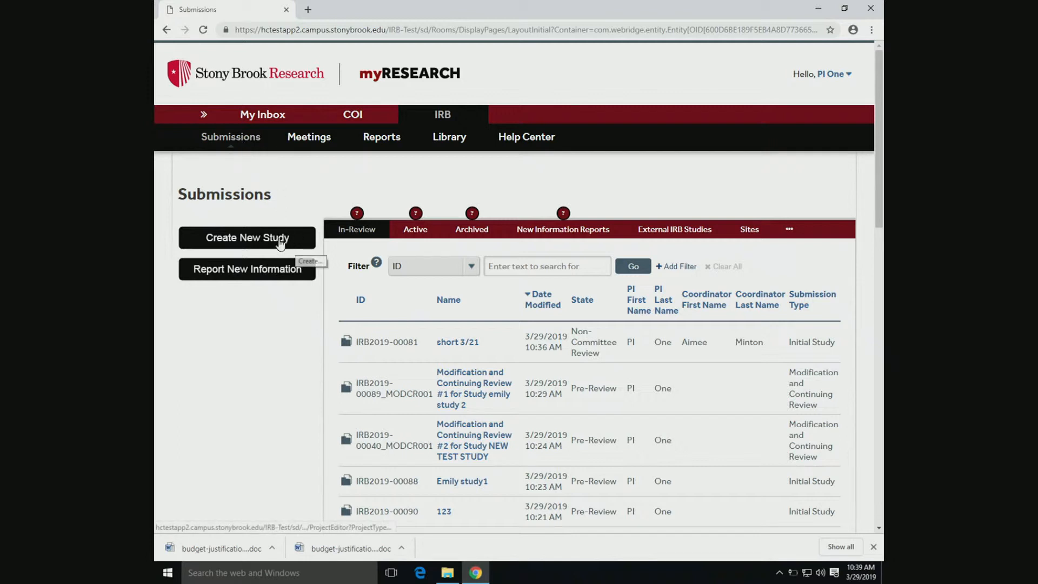
{"action": "left_click", "coordinate": [247, 241]}
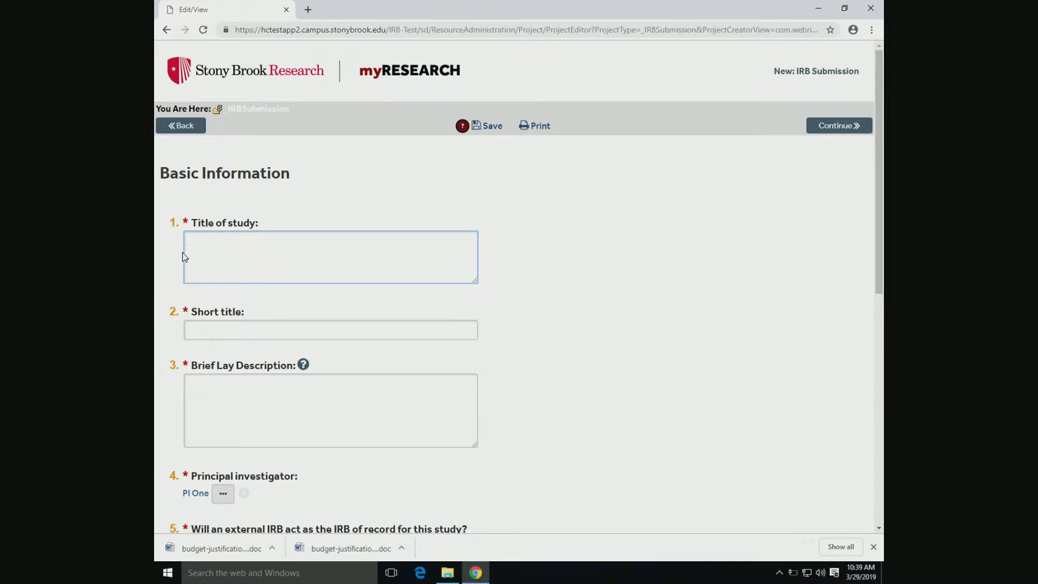
{"action": "type", "text": "DEMO #1"}
Check the short title question and read the help for the Brief Lay Description.
{"action": "left_click", "coordinate": [200, 335]}
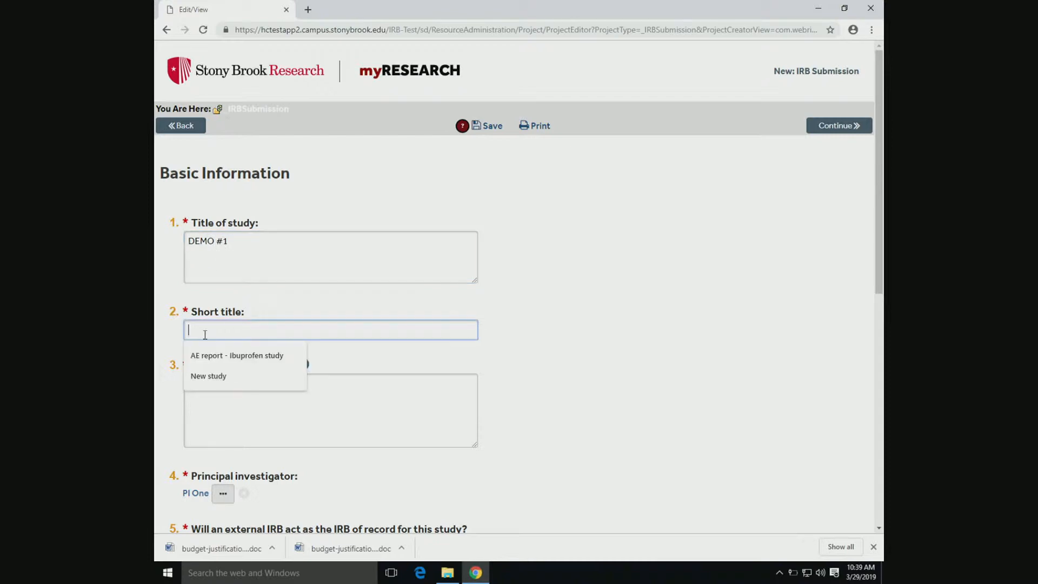
{"action": "left_click", "coordinate": [193, 307]}
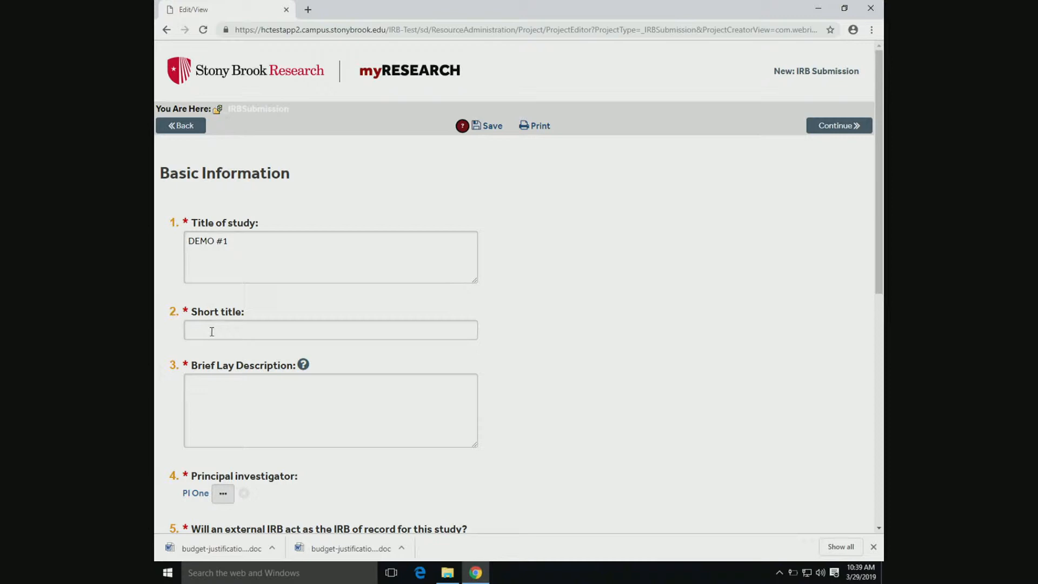
{"action": "left_click", "coordinate": [211, 332]}
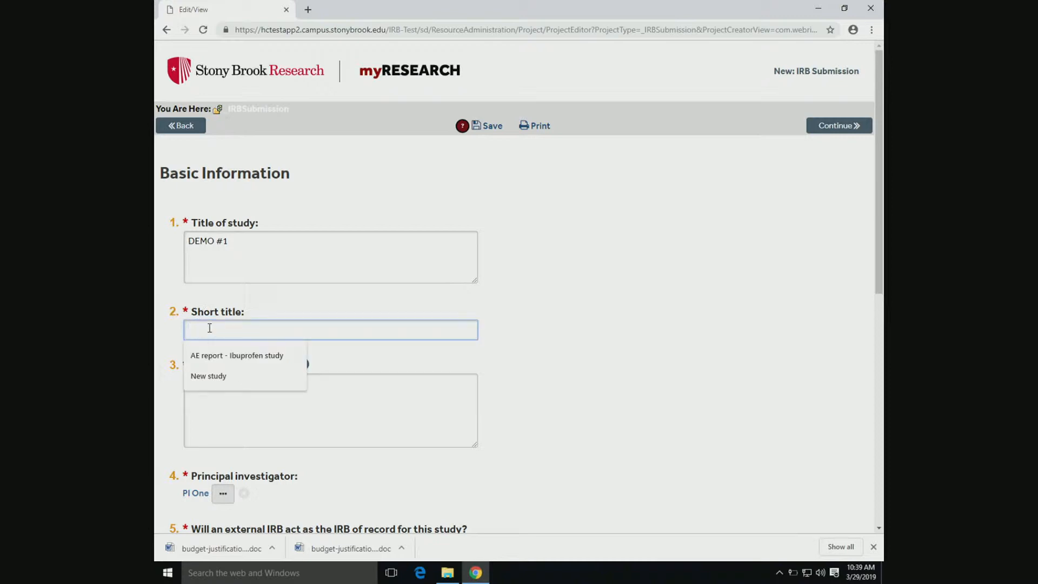
{"action": "left_click", "coordinate": [316, 417]}
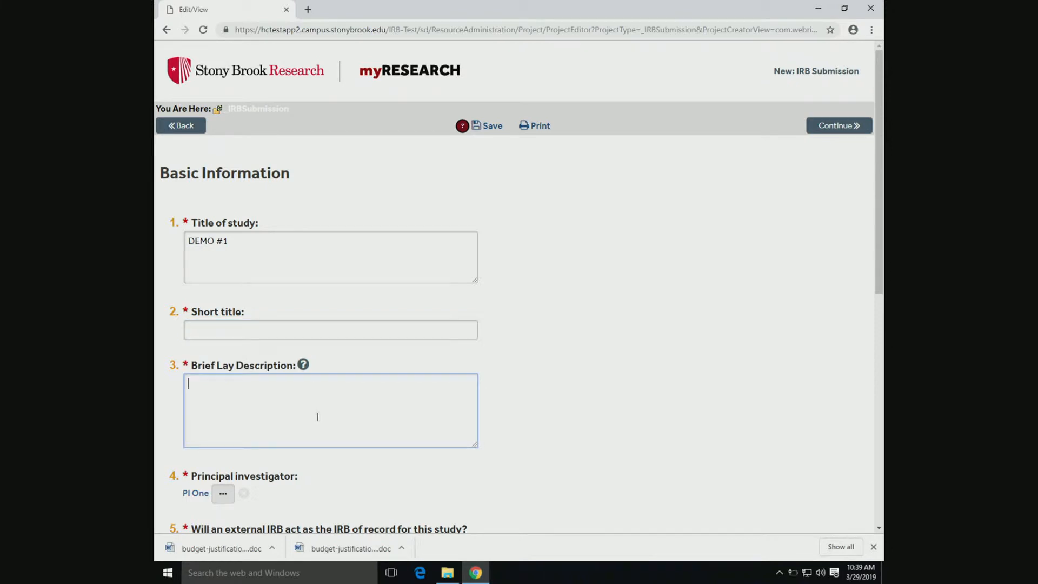
{"action": "left_click", "coordinate": [303, 366]}
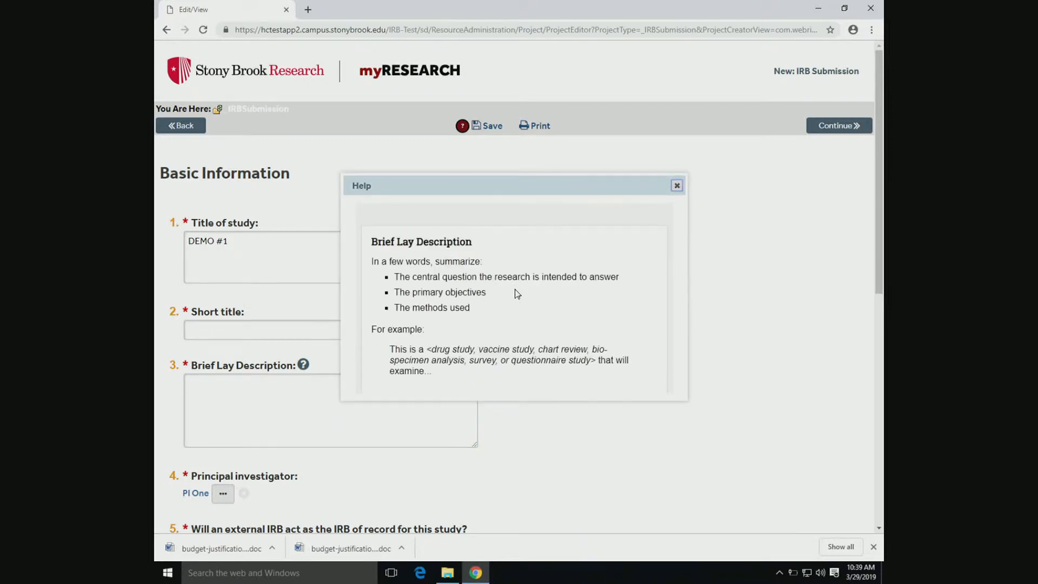
{"action": "left_click", "coordinate": [677, 187]}
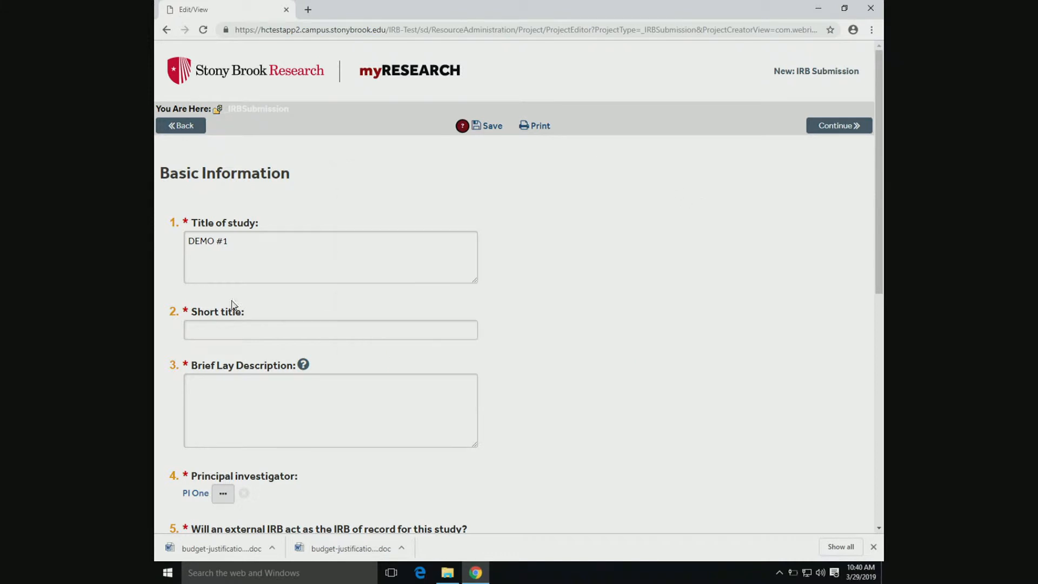
Set the short title to "DEMO #1" and enter "Brief Lay Description" as the brief lay description.
{"action": "left_click", "coordinate": [228, 332]}
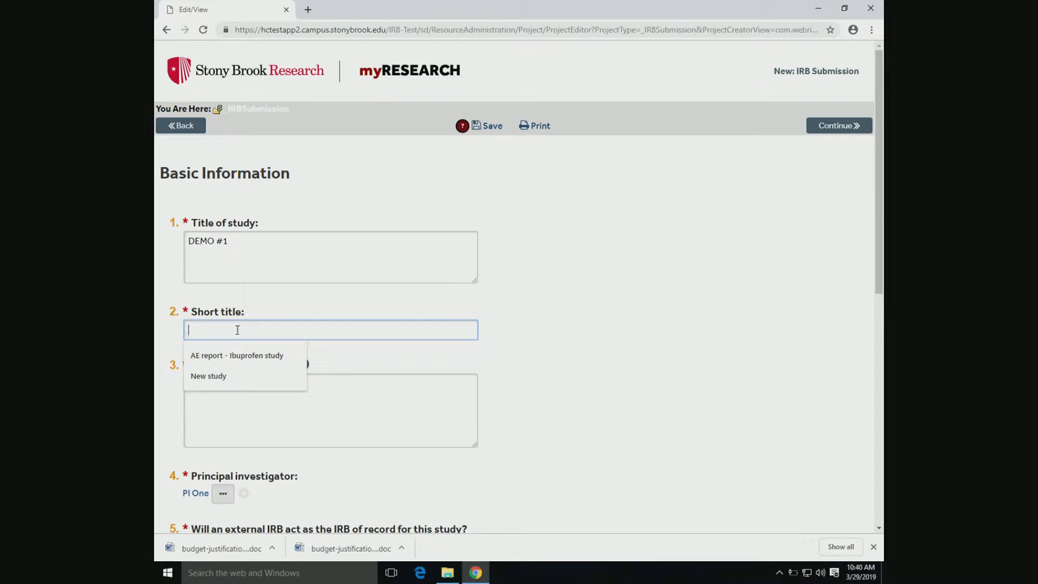
{"action": "left_click", "coordinate": [255, 254]}
{"action": "left_click", "coordinate": [228, 330]}
{"action": "type", "text": "DEMO"}
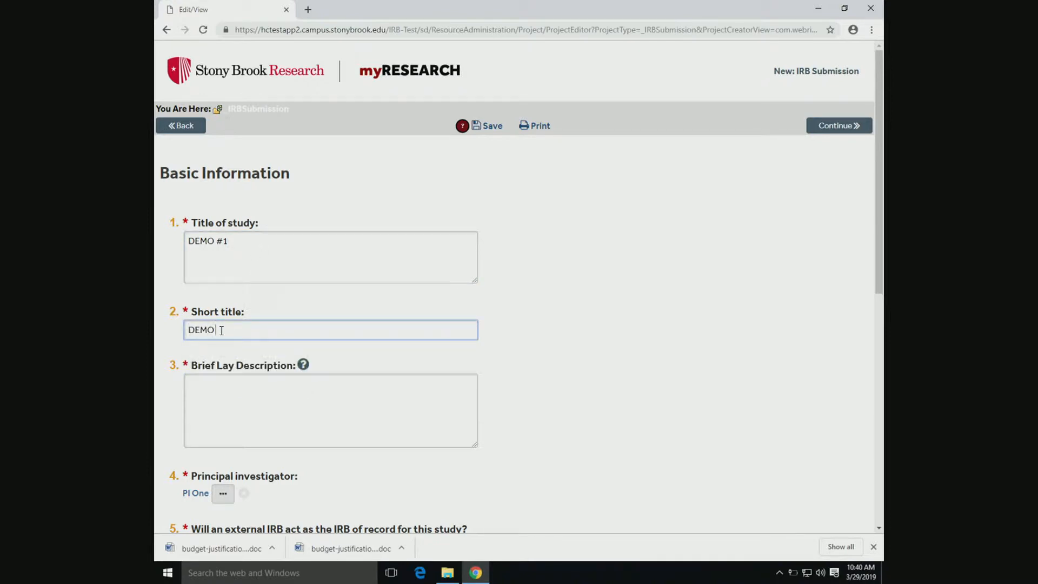
{"action": "type", "text": " #1"}
{"action": "left_click", "coordinate": [351, 386]}
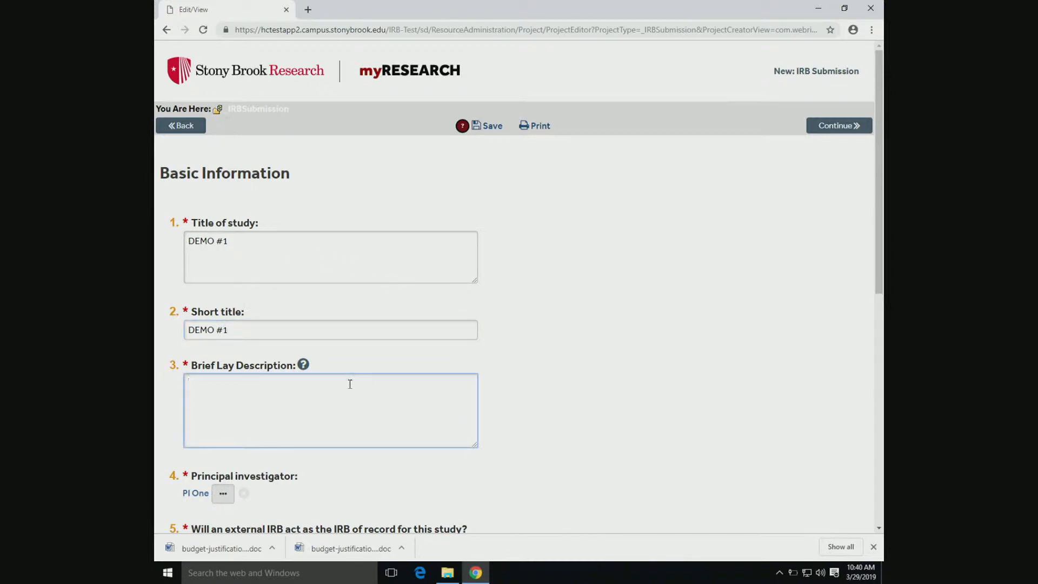
{"action": "type", "text": "Brief Lay Description"}
{"action": "left_click", "coordinate": [670, 303]}
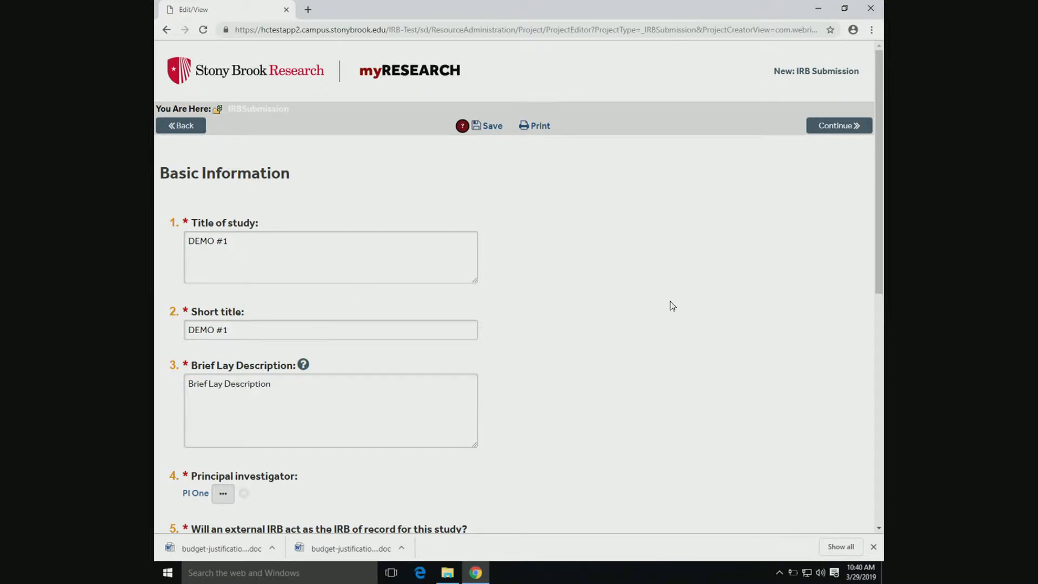
Answer No to an external IRB acting as the IRB of record and set the kind of study to Single-site study.
{"action": "scroll", "coordinate": [673, 302], "scroll_direction": "down", "scroll_amount": 1}
{"action": "scroll", "coordinate": [673, 303], "scroll_direction": "down", "scroll_amount": 1}
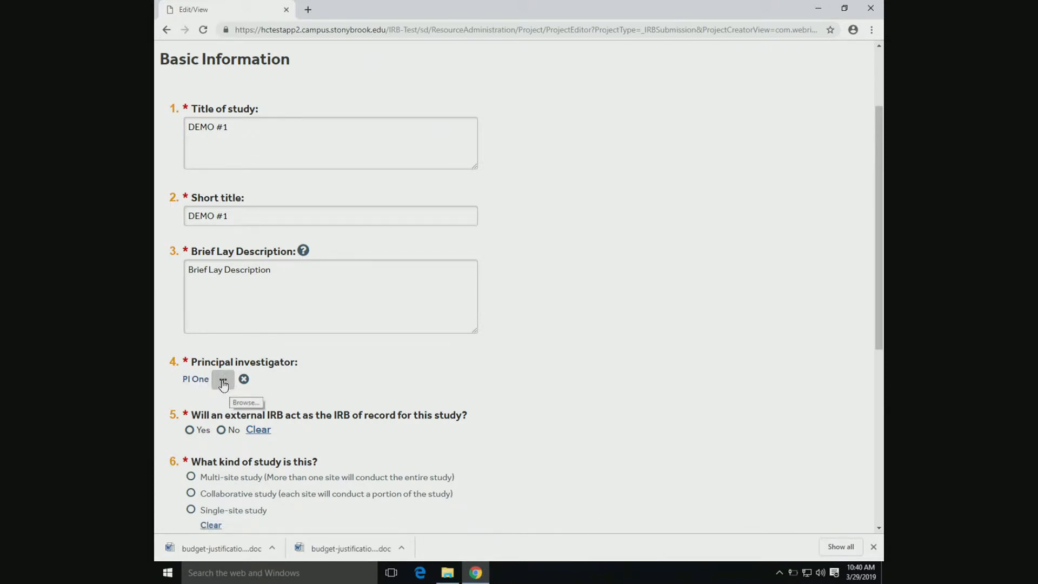
{"action": "scroll", "coordinate": [599, 329], "scroll_direction": "down", "scroll_amount": 3}
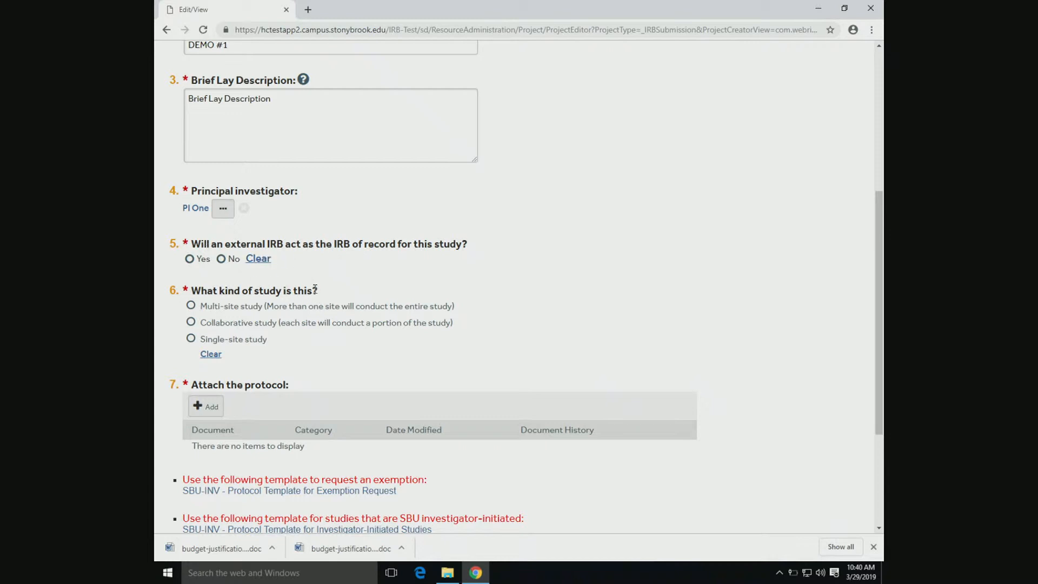
{"action": "left_click_drag", "start_coordinate": [315, 289], "coordinate": [180, 246]}
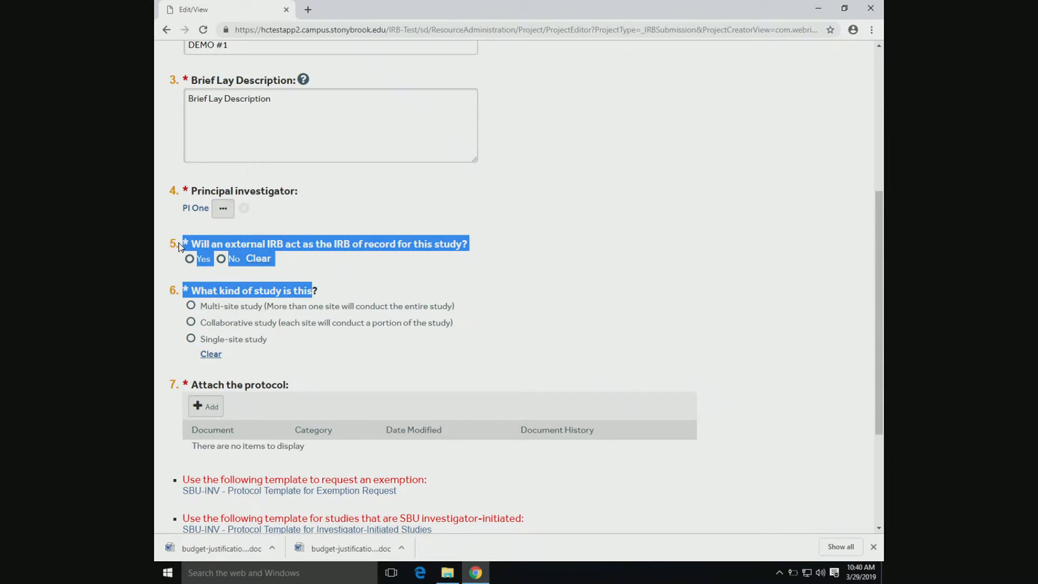
{"action": "left_click", "coordinate": [347, 273]}
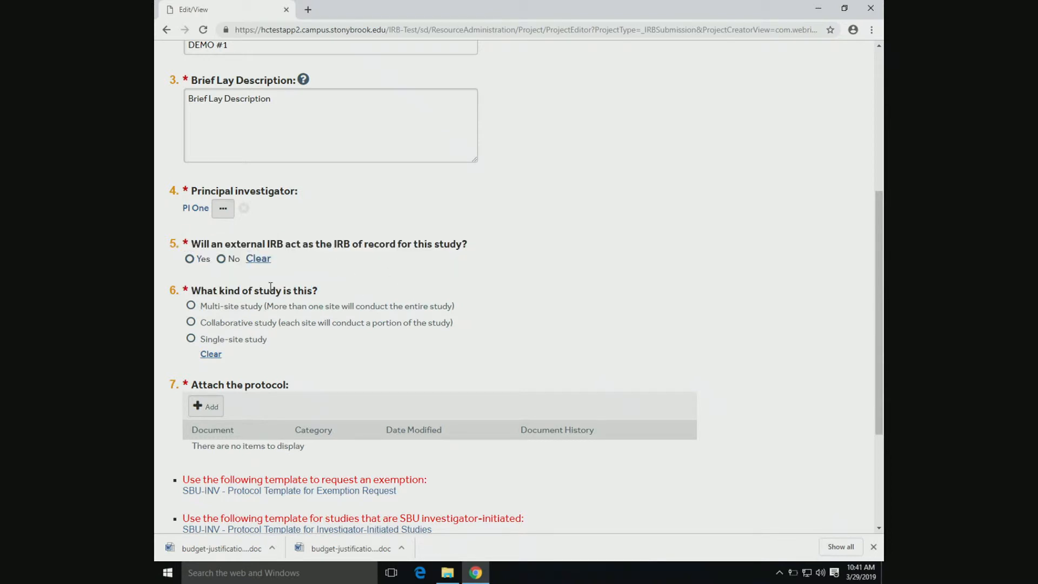
{"action": "scroll", "coordinate": [756, 351], "scroll_direction": "down", "scroll_amount": 4}
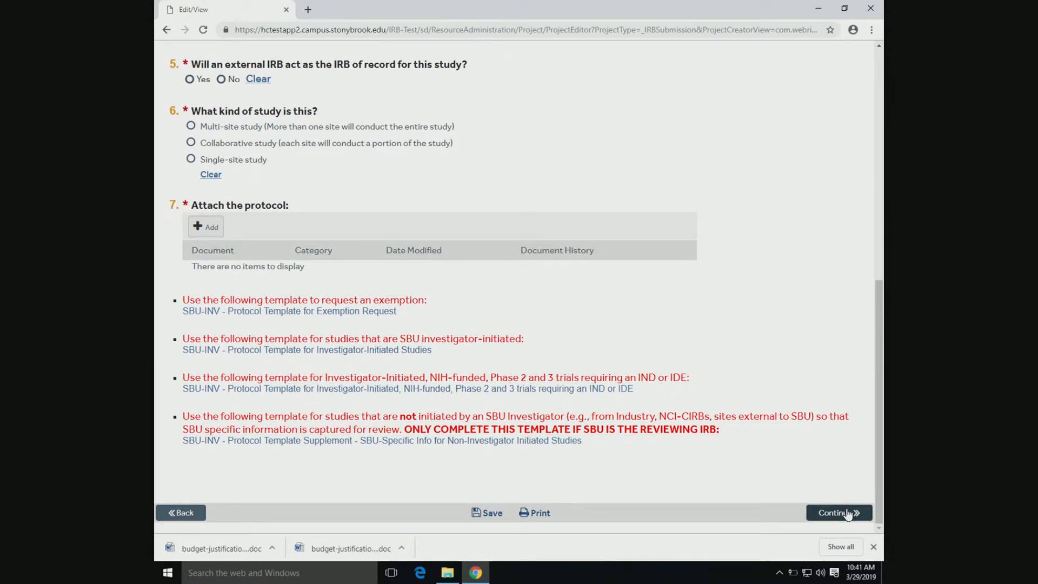
{"action": "scroll", "coordinate": [836, 295], "scroll_direction": "up", "scroll_amount": 2}
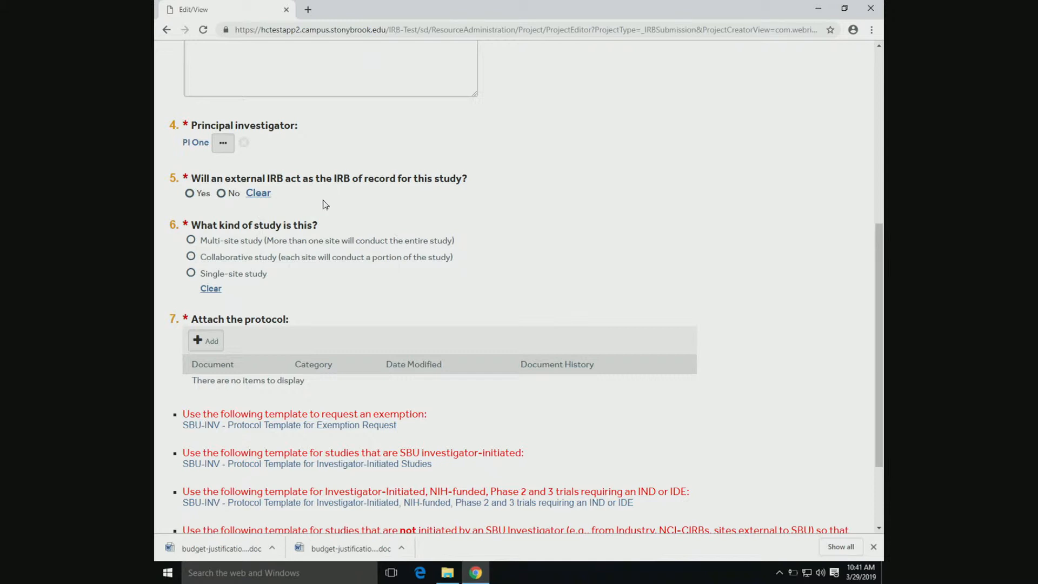
{"action": "left_click", "coordinate": [222, 196]}
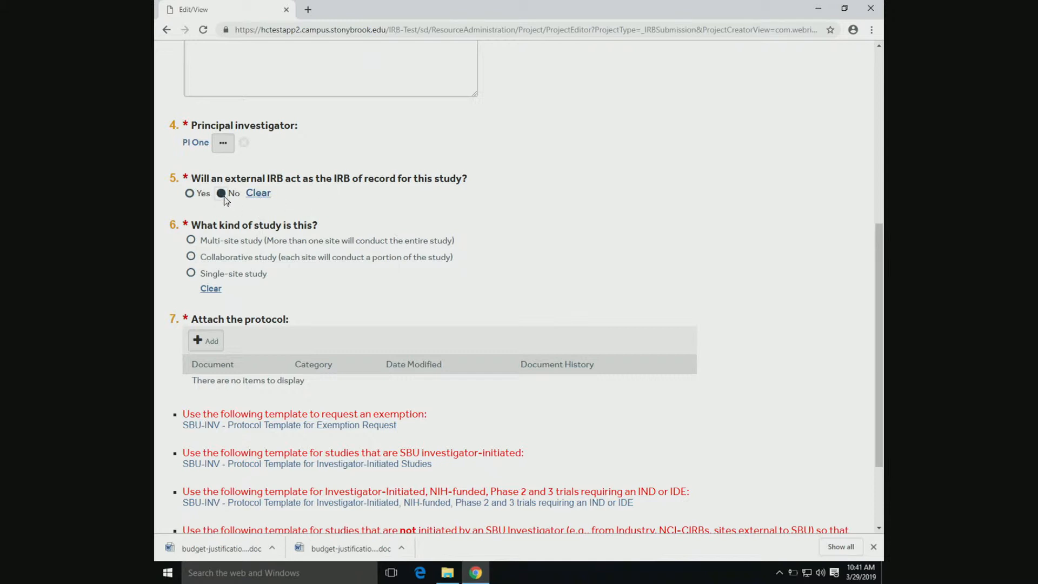
{"action": "left_click", "coordinate": [193, 275]}
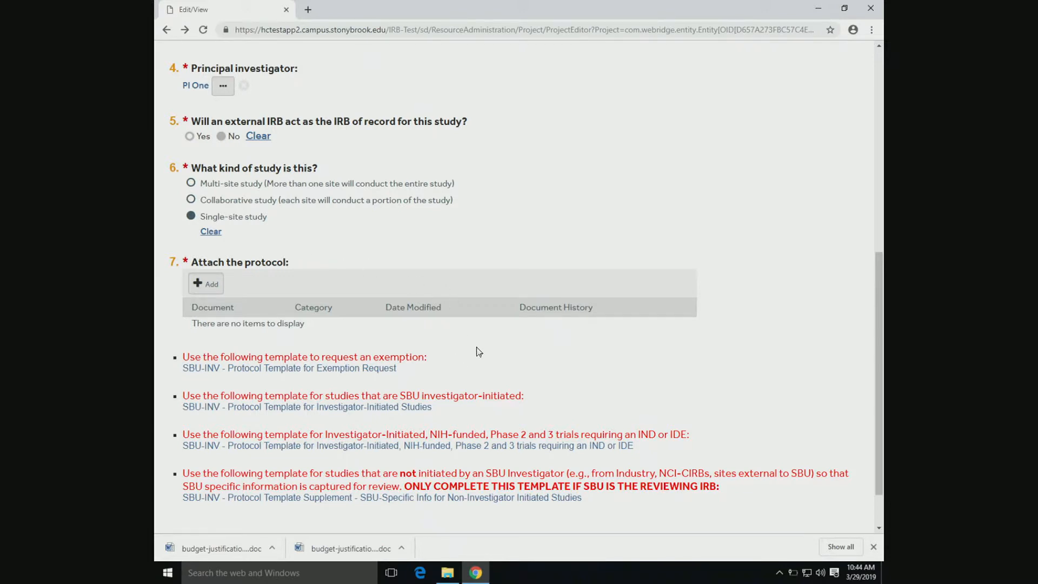
Add a protocol attachment using the file "myResearch DOCUMENT TO UPLOAD" from the Desktop.
{"action": "scroll", "coordinate": [475, 346], "scroll_direction": "down", "scroll_amount": 1}
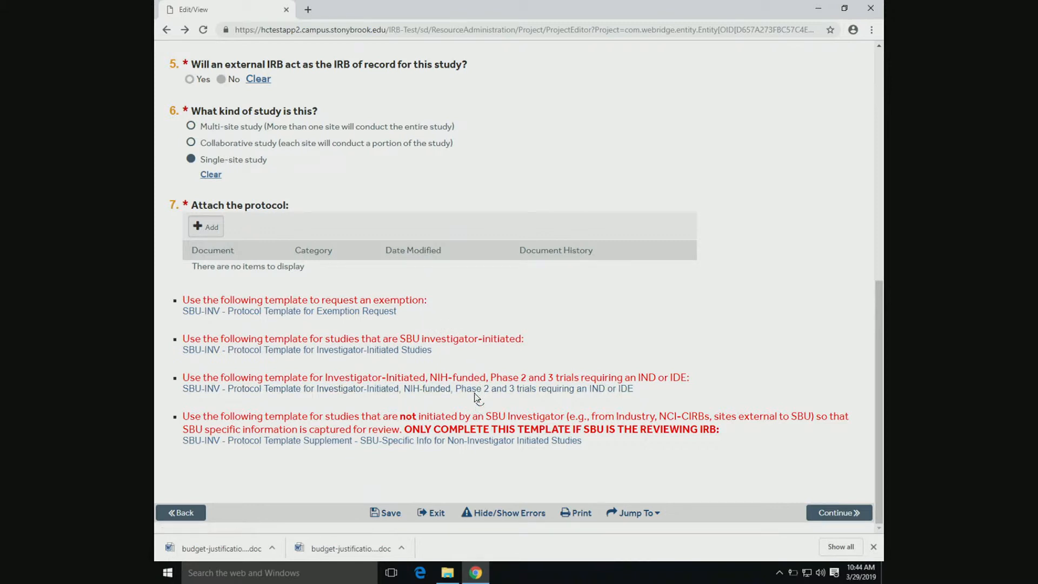
{"action": "left_click", "coordinate": [210, 229]}
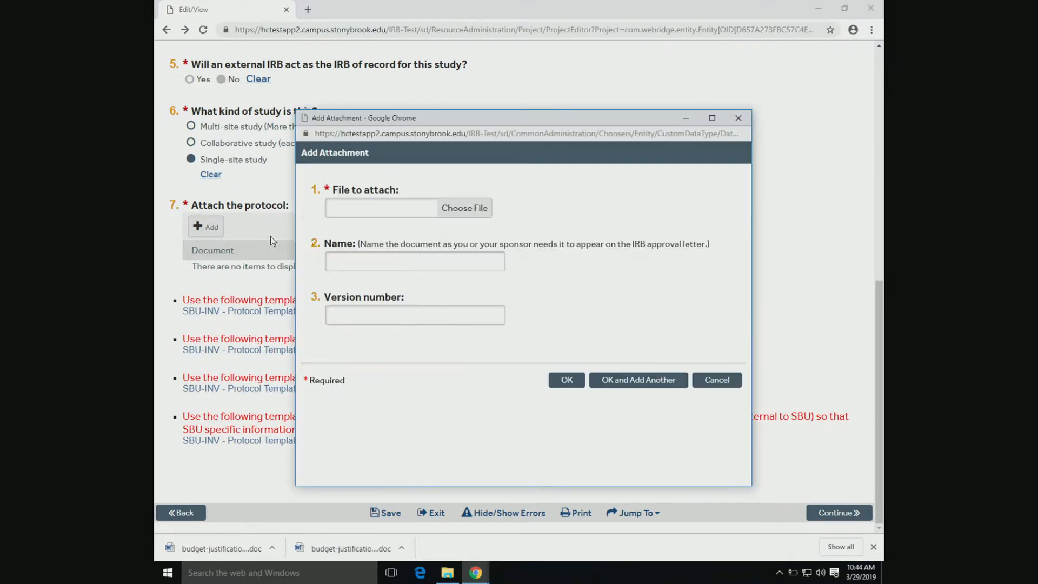
{"action": "left_click", "coordinate": [465, 208]}
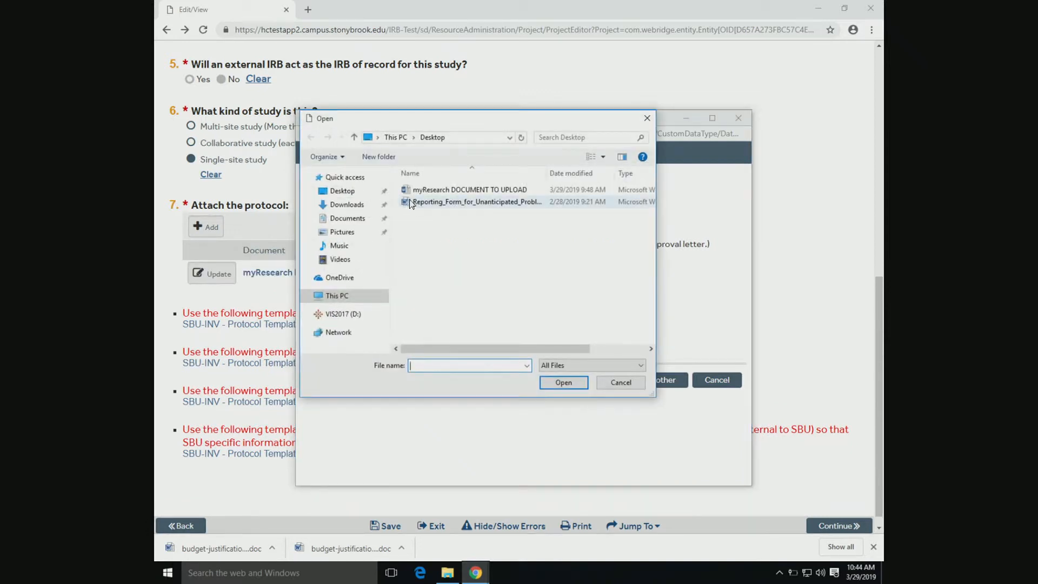
{"action": "left_click", "coordinate": [435, 191]}
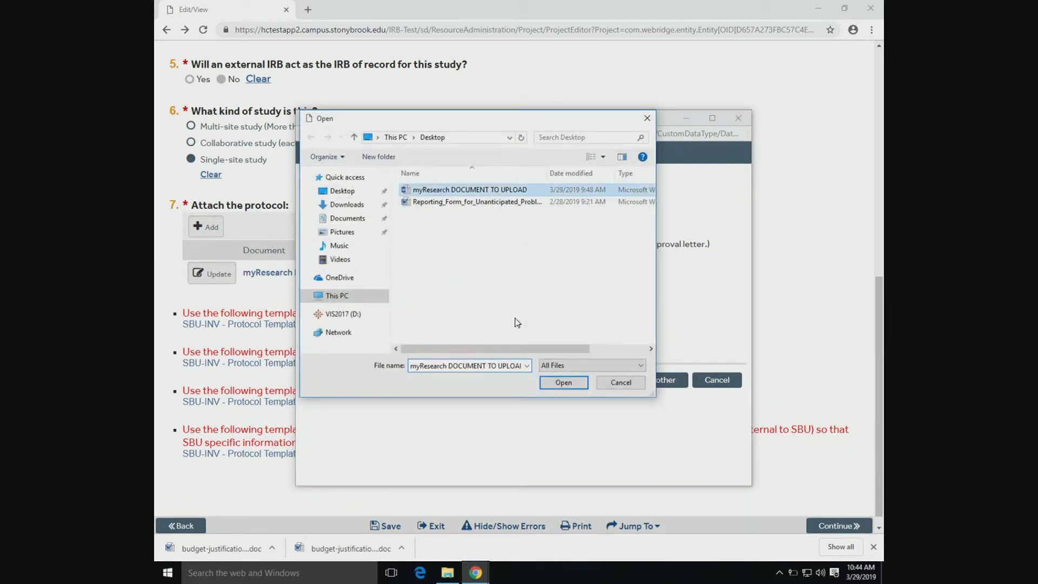
{"action": "left_click", "coordinate": [551, 382]}
Name the attached document "Protocol", set its version number to 1, and confirm the attachment.
{"action": "left_click", "coordinate": [408, 260]}
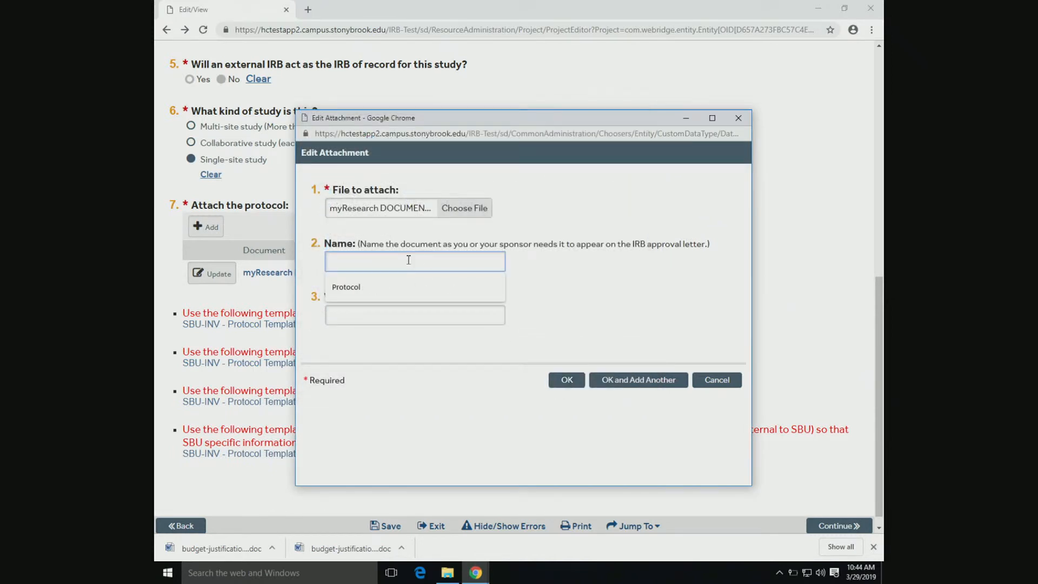
{"action": "key", "text": "Down"}
{"action": "key", "text": "Return"}
{"action": "key", "text": "Tab"}
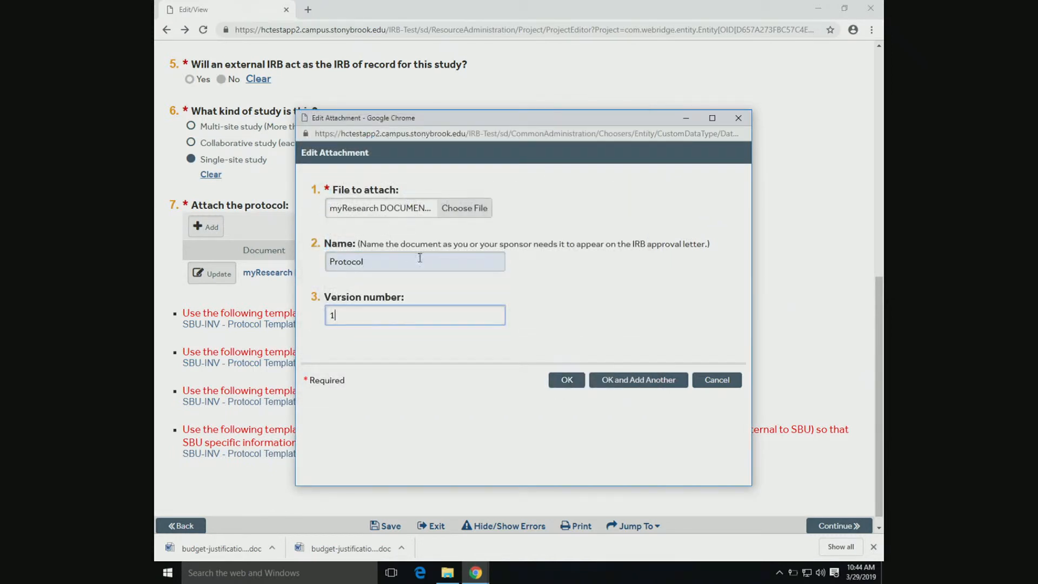
{"action": "left_click", "coordinate": [611, 299]}
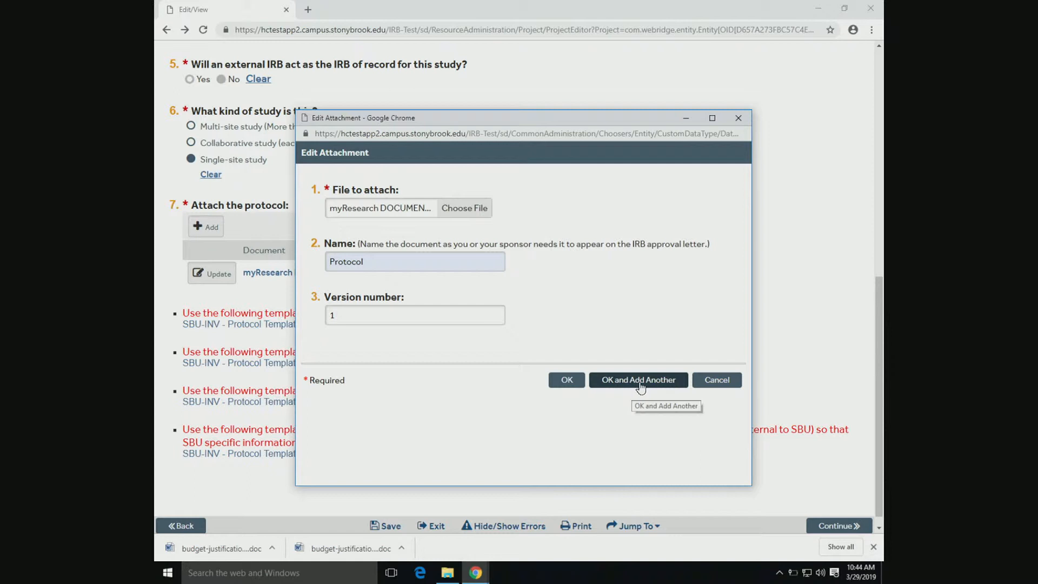
{"action": "left_click", "coordinate": [567, 380]}
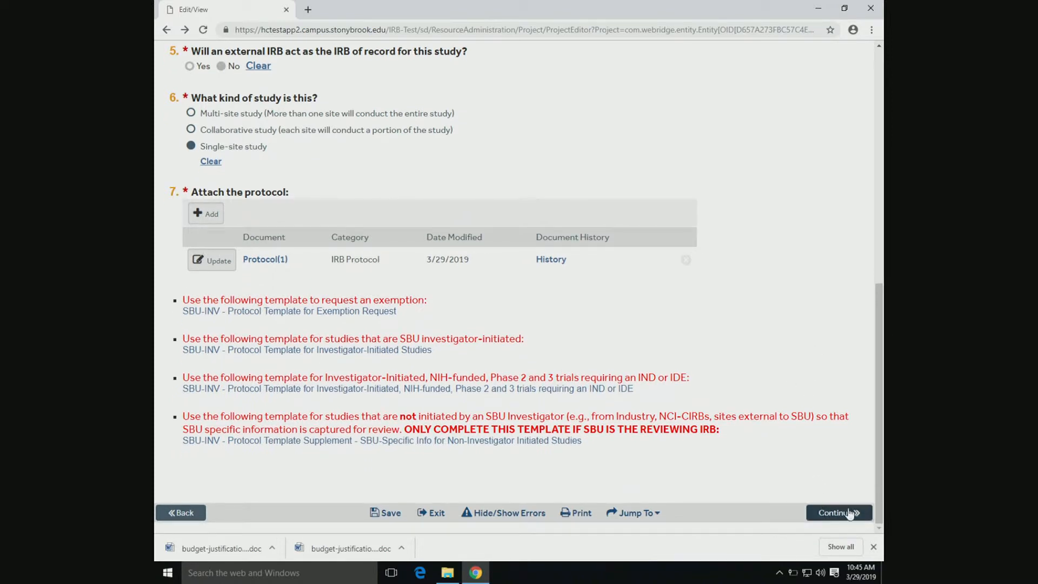
Continue to Funding Sources and examine the fields for adding a funding source without saving one.
{"action": "left_click", "coordinate": [844, 516]}
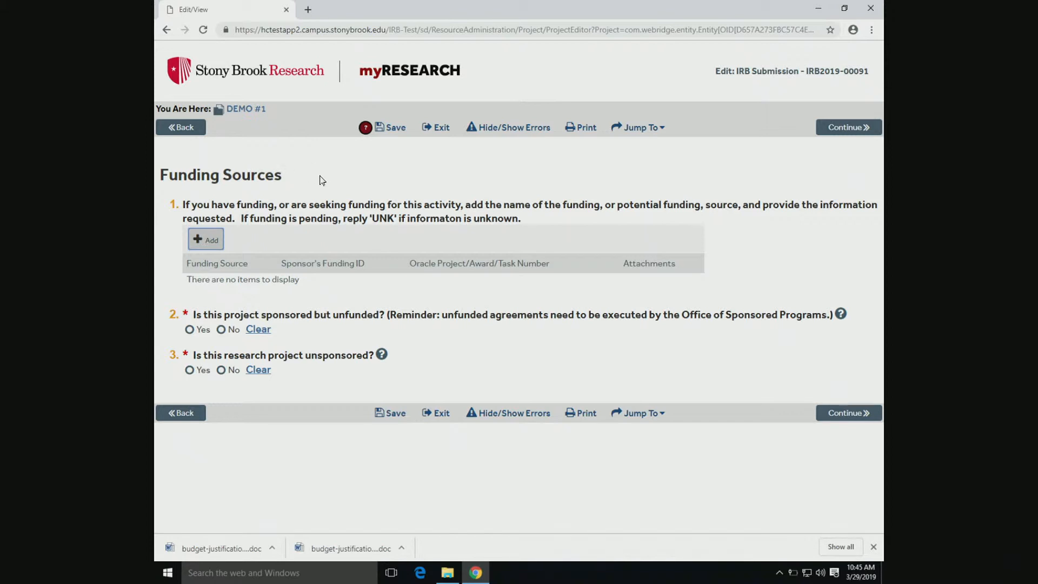
{"action": "left_click", "coordinate": [212, 242]}
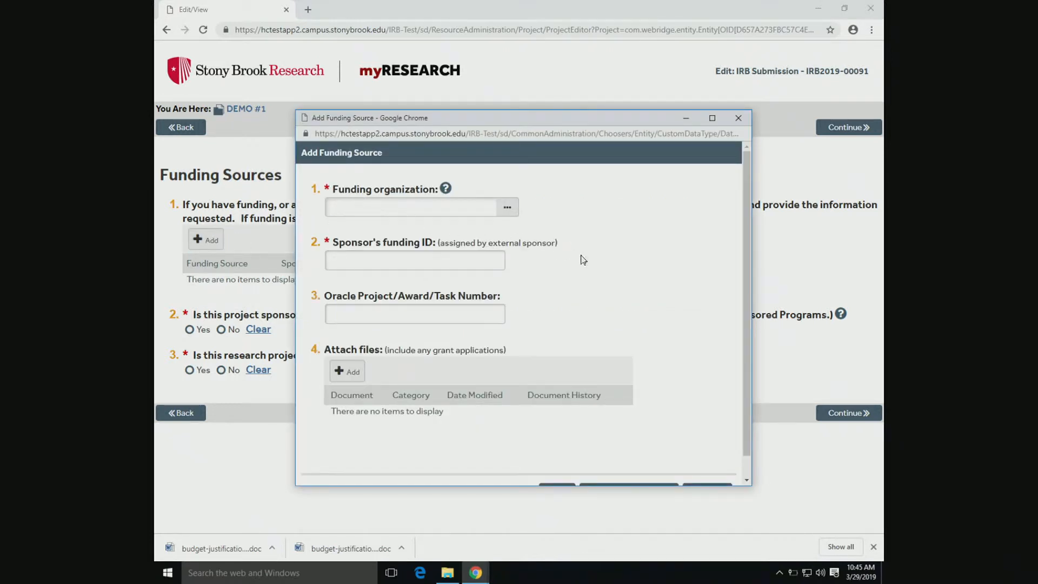
{"action": "scroll", "coordinate": [582, 258], "scroll_direction": "down", "scroll_amount": 1}
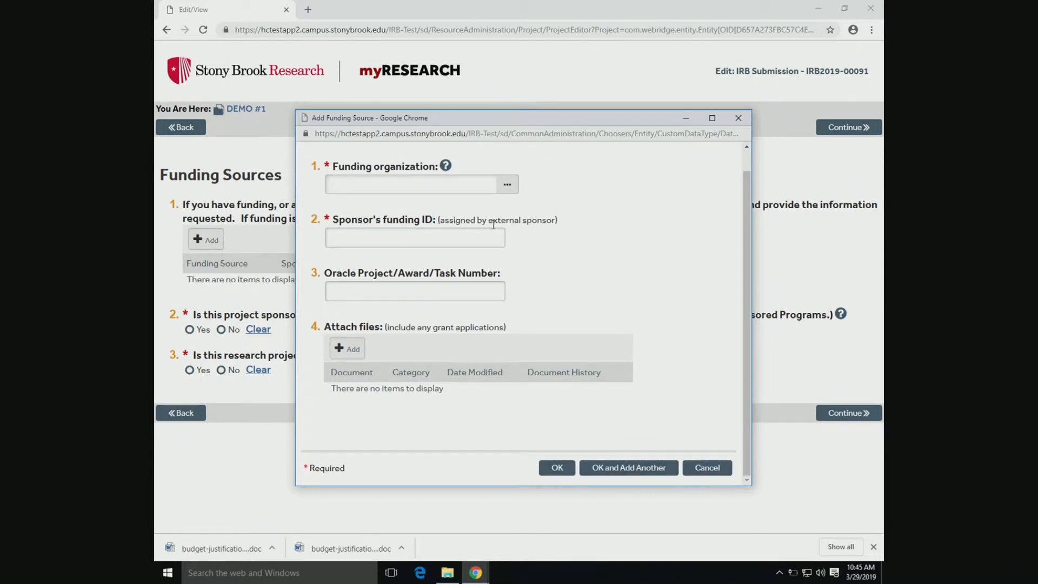
{"action": "left_click", "coordinate": [351, 238]}
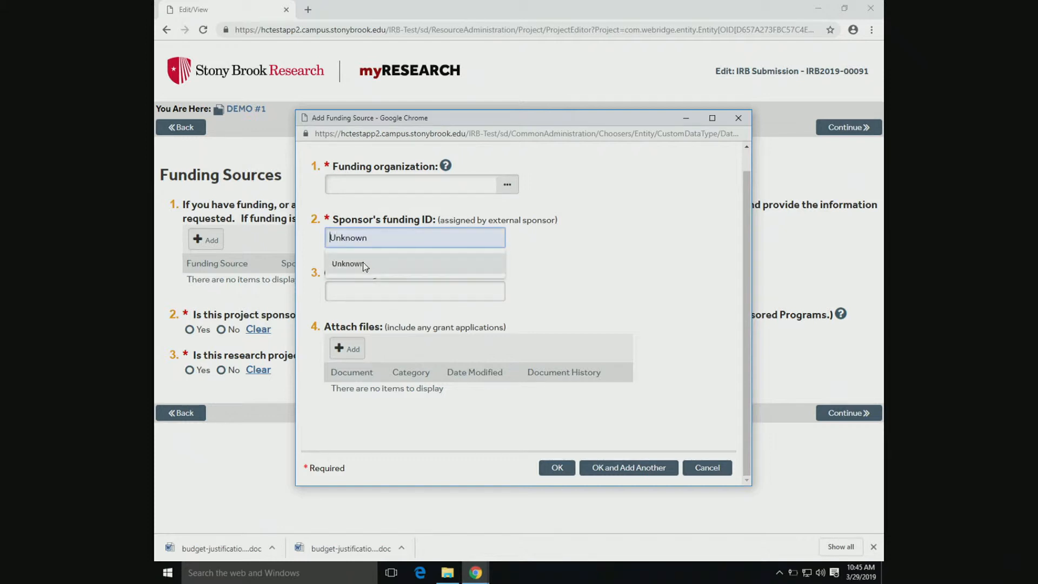
{"action": "left_click", "coordinate": [626, 273]}
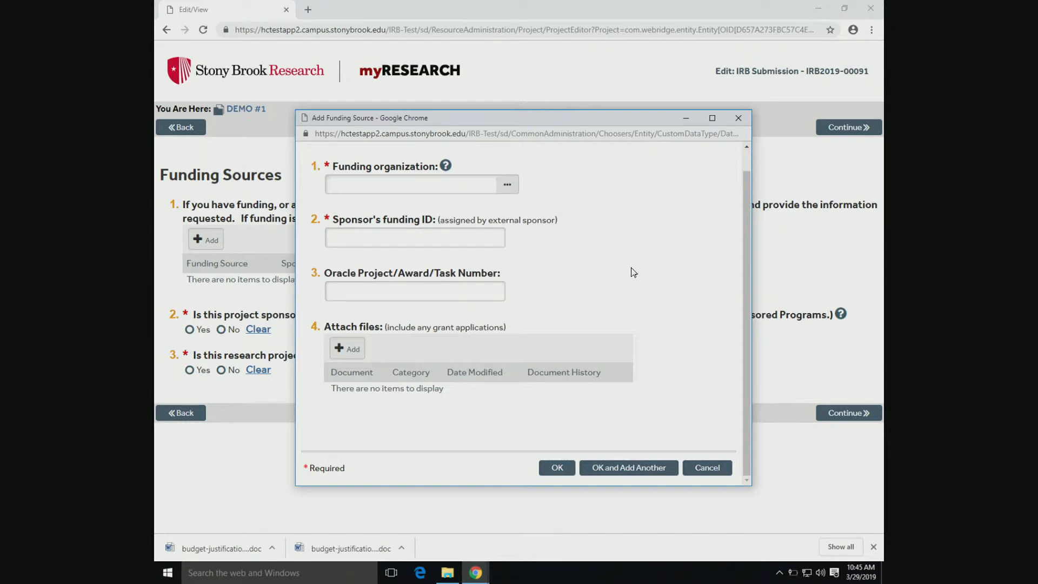
{"action": "left_click", "coordinate": [712, 469]}
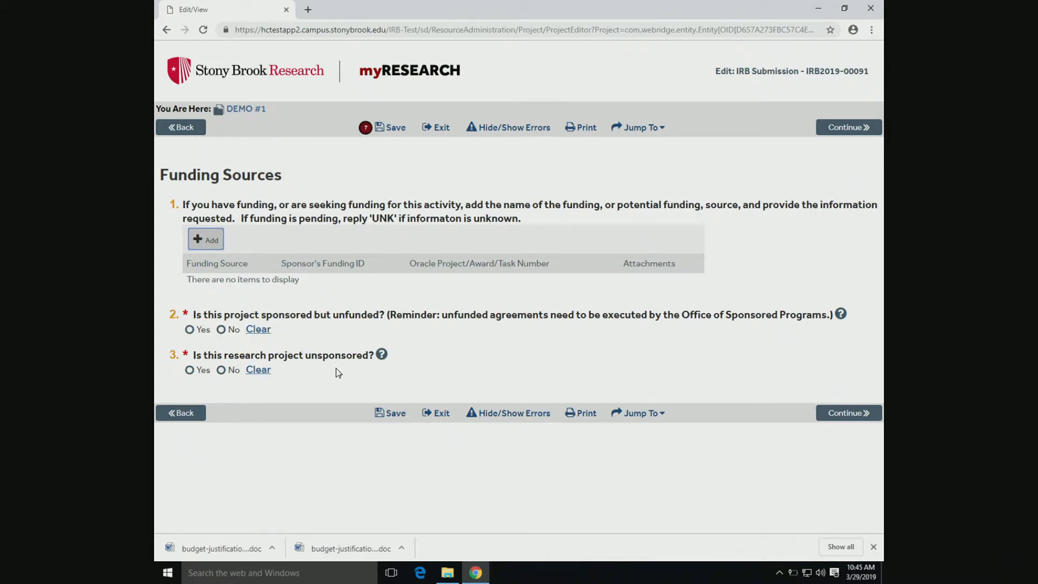
Answer No to the project being sponsored but unfunded and continue to Study Team Members.
{"action": "left_click", "coordinate": [221, 329]}
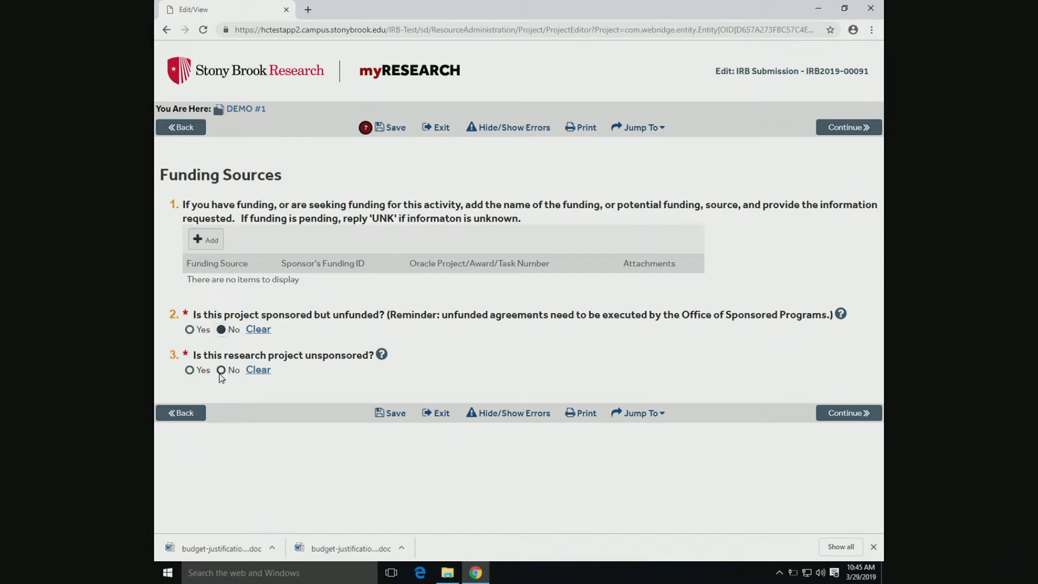
{"action": "left_click", "coordinate": [839, 417]}
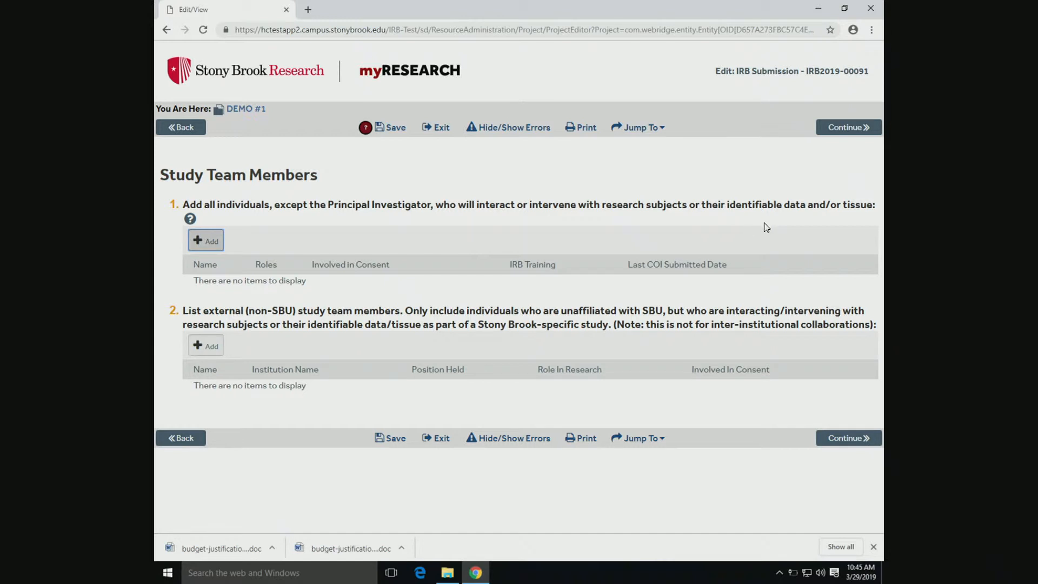
Add a study team member by surname as Study Coordinator with research-related subject interaction, involved in the consent process.
{"action": "left_click", "coordinate": [215, 246]}
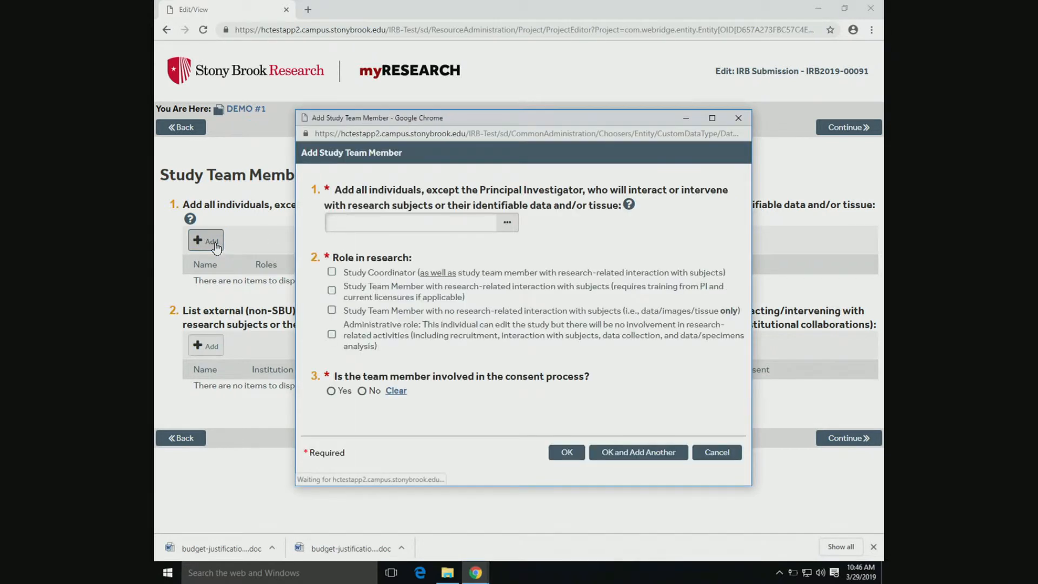
{"action": "left_click_drag", "start_coordinate": [594, 122], "coordinate": [621, 75]}
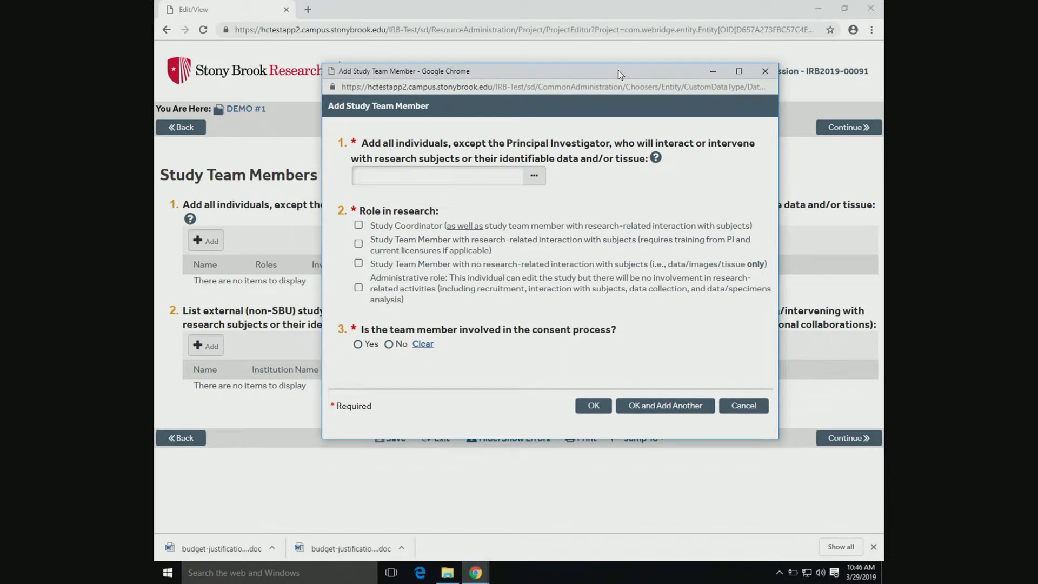
{"action": "left_click", "coordinate": [457, 176]}
{"action": "type", "text": "minton"}
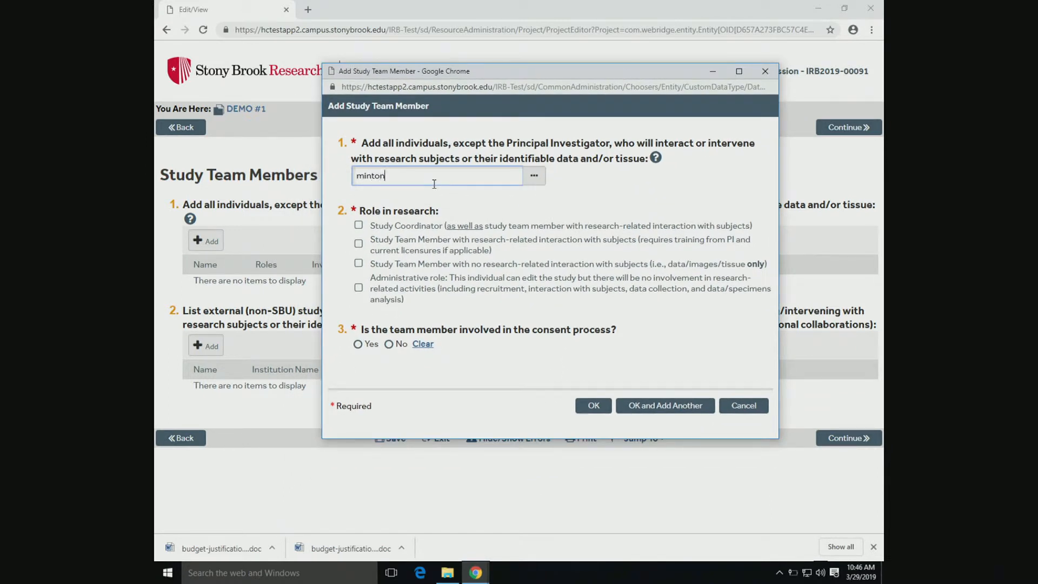
{"action": "left_click", "coordinate": [448, 207]}
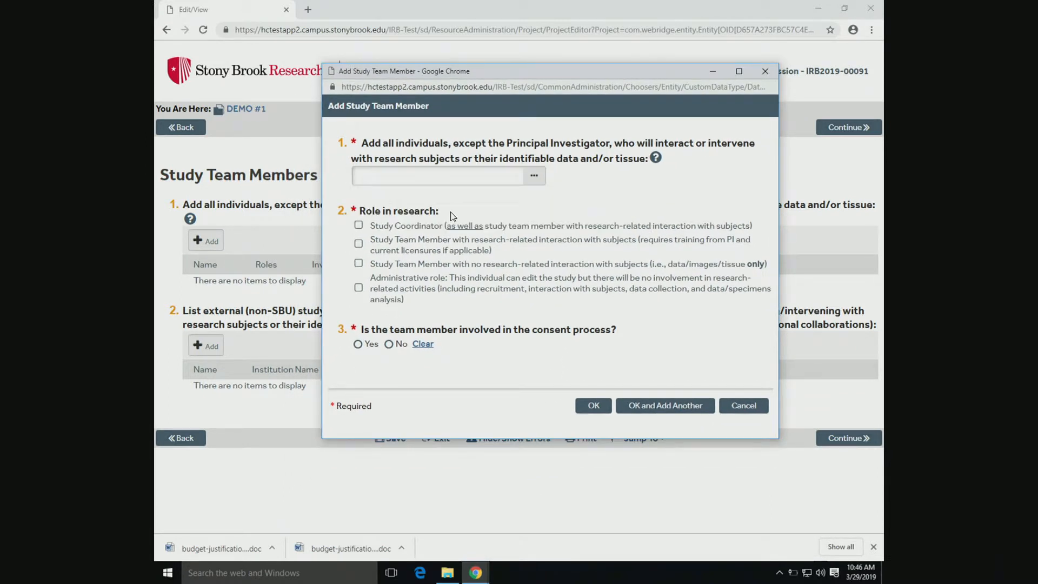
{"action": "left_click", "coordinate": [376, 229]}
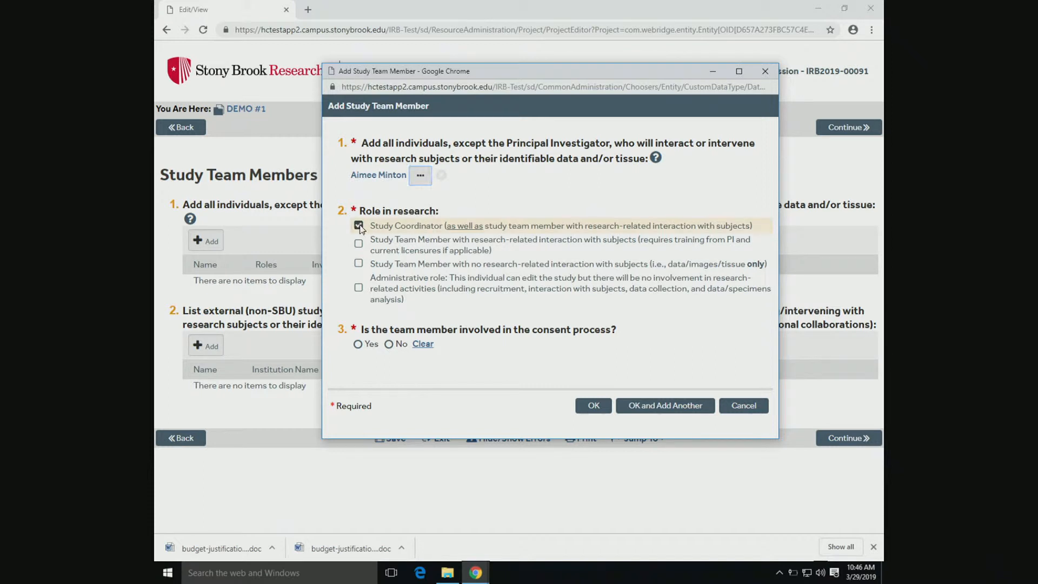
{"action": "left_click", "coordinate": [358, 345]}
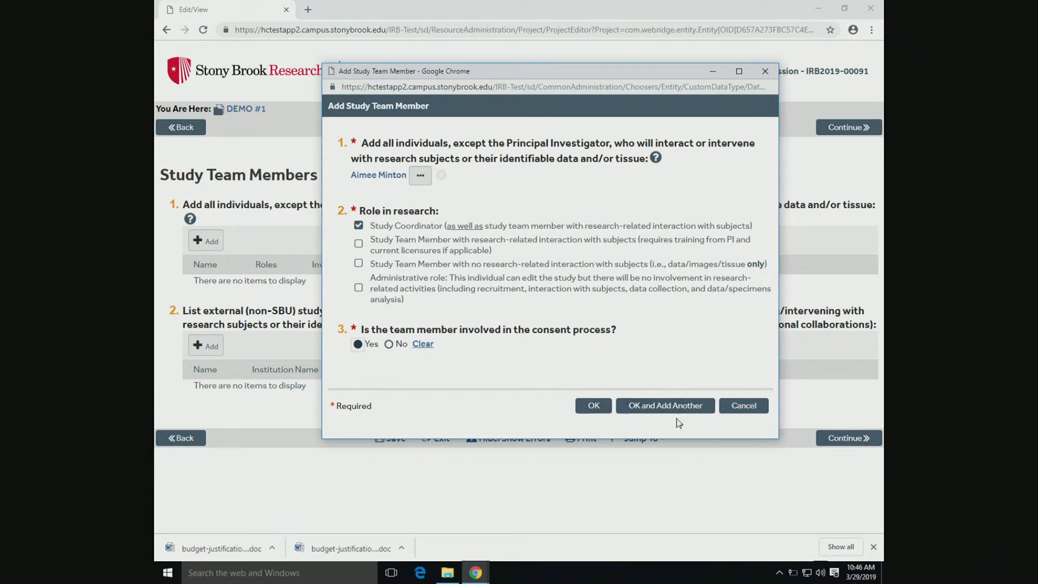
{"action": "left_click", "coordinate": [593, 407]}
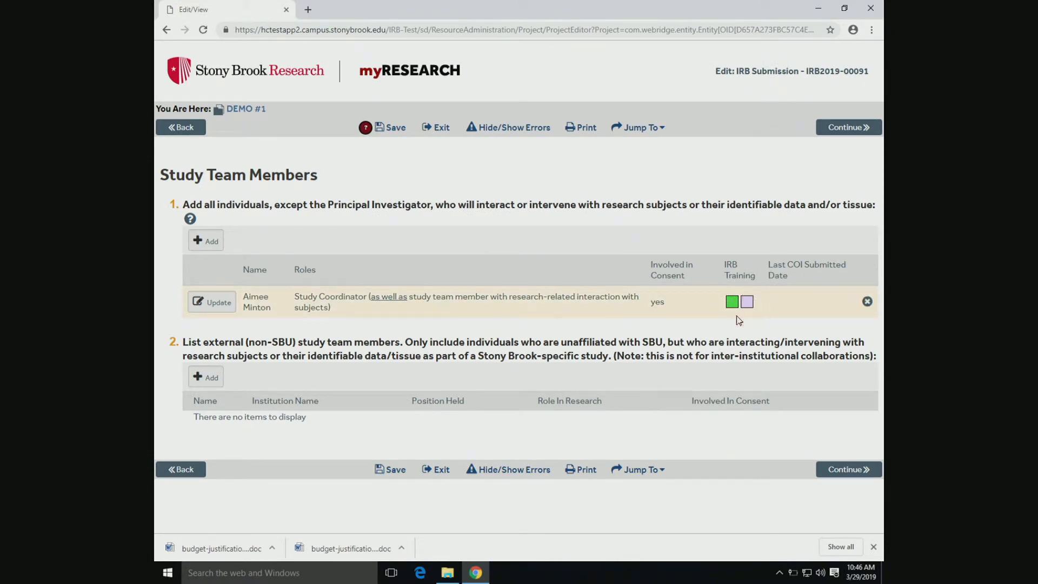
Continue to Study Scope and answer No to other research locations, drugs or biologics and devices, and Yes to individually identifiable health information.
{"action": "mouse_move", "coordinate": [733, 308]}
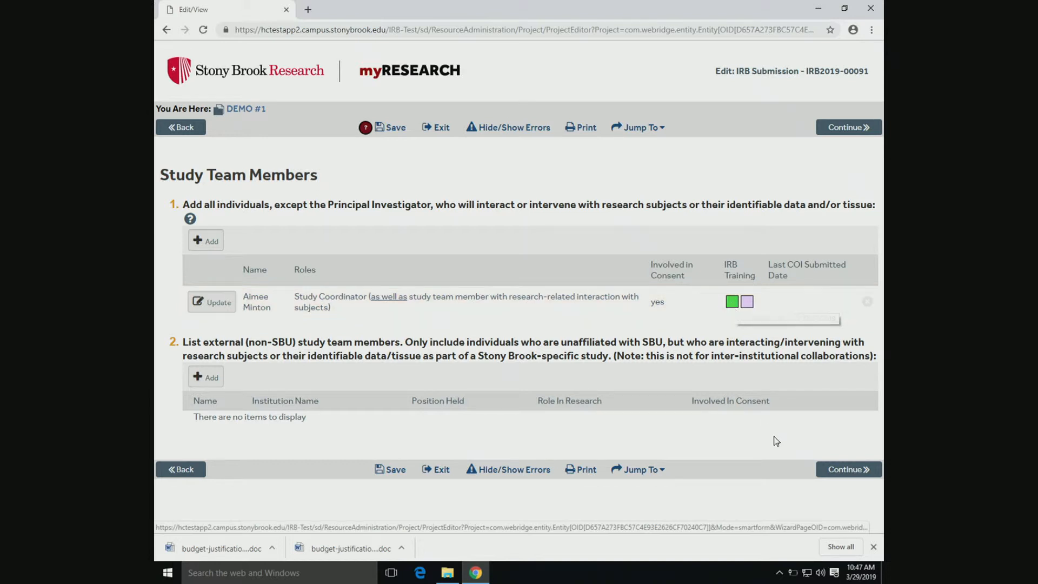
{"action": "left_click", "coordinate": [853, 472]}
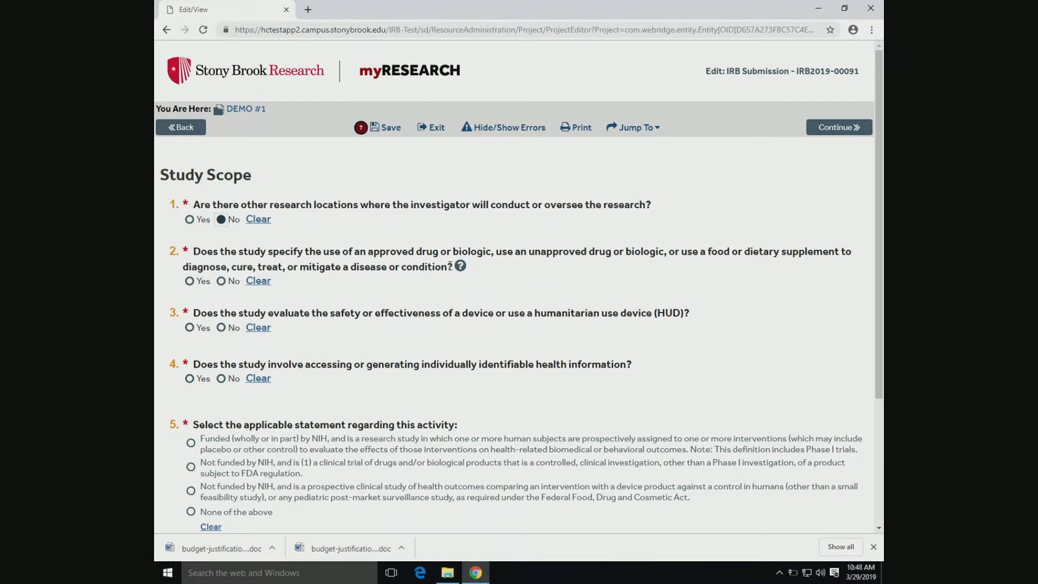
{"action": "left_click", "coordinate": [221, 280]}
{"action": "left_click", "coordinate": [189, 380]}
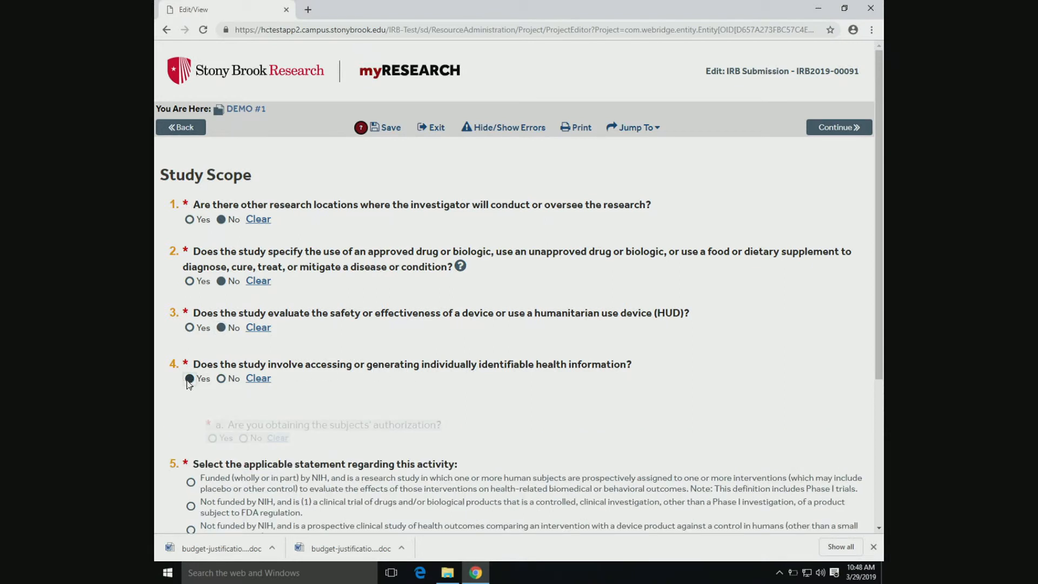
Check the HIPAA upload requirements for not obtaining the subjects' authorization, and settle on Yes for that question.
{"action": "scroll", "coordinate": [205, 383], "scroll_direction": "down", "scroll_amount": 1}
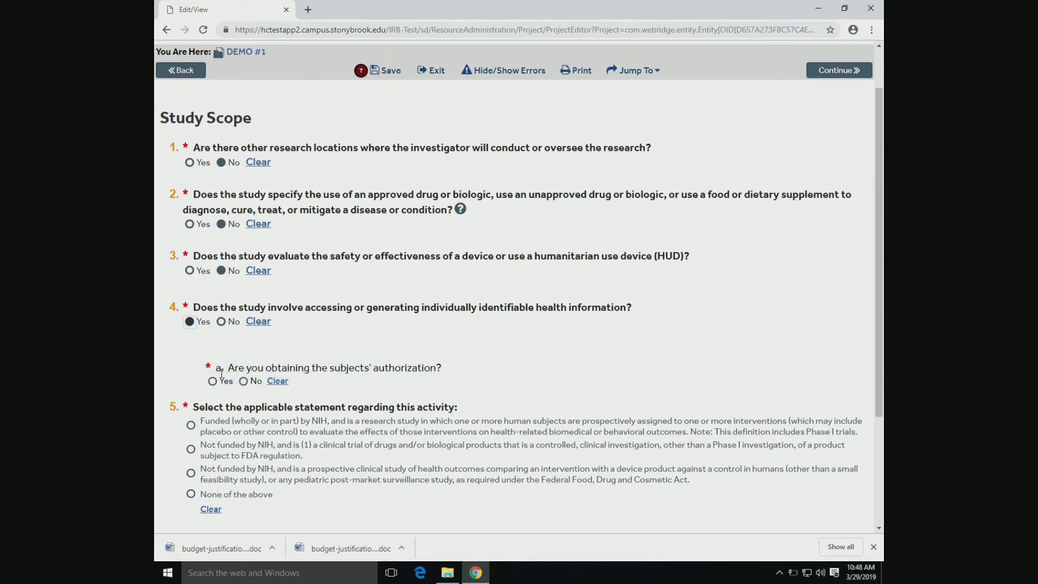
{"action": "left_click", "coordinate": [212, 381]}
{"action": "left_click", "coordinate": [243, 381]}
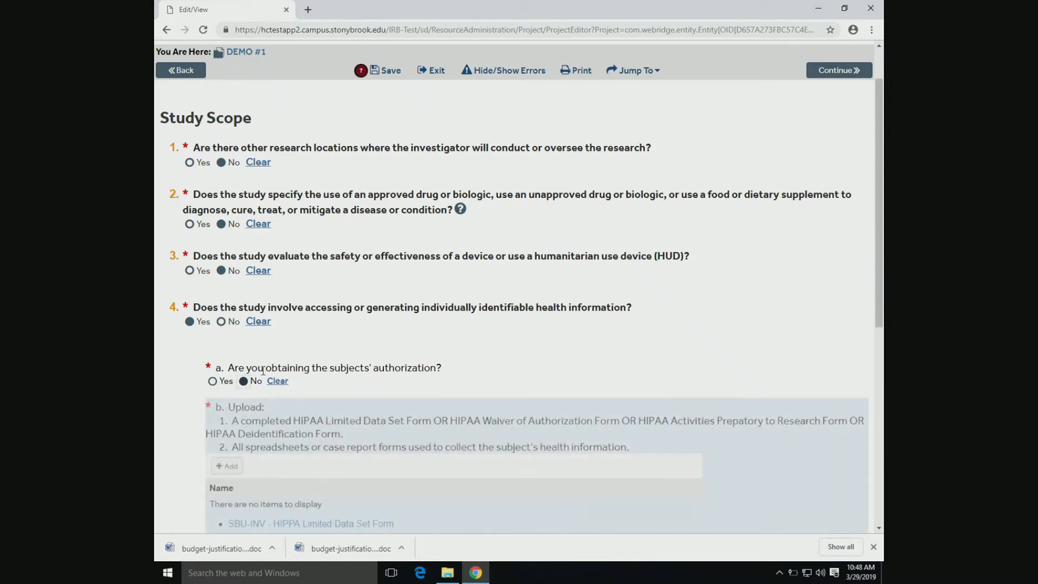
{"action": "scroll", "coordinate": [295, 352], "scroll_direction": "down", "scroll_amount": 2}
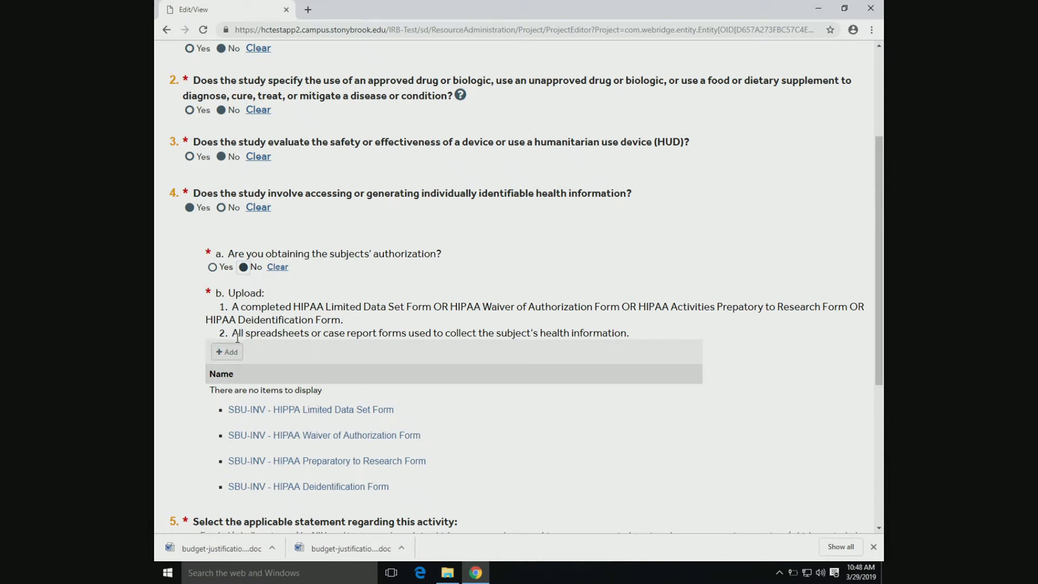
{"action": "left_click", "coordinate": [212, 267]}
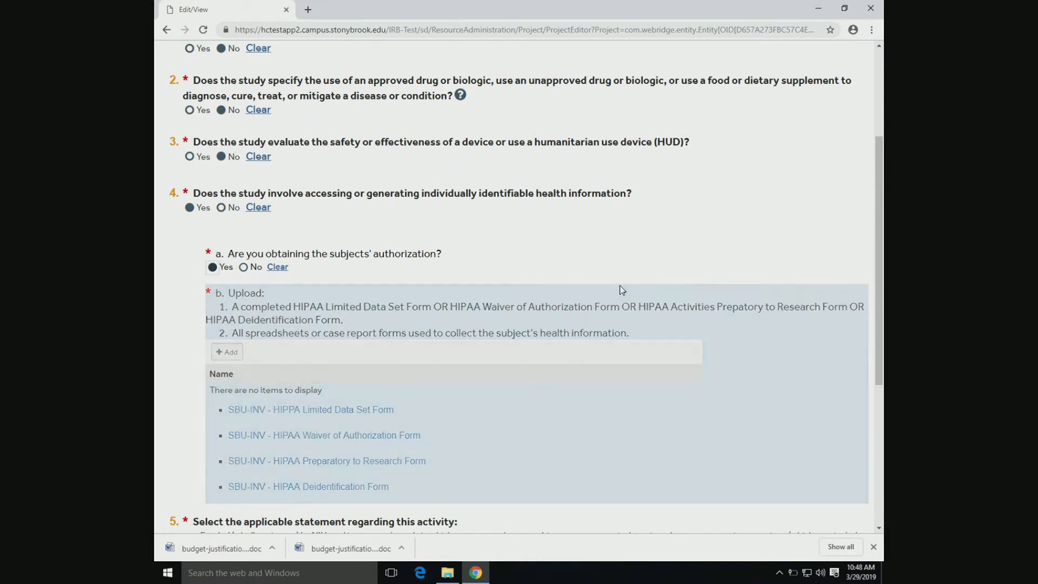
Choose "None of the above" for both applicable-statement questions and continue to Local Site Documents.
{"action": "scroll", "coordinate": [696, 258], "scroll_direction": "down", "scroll_amount": 2}
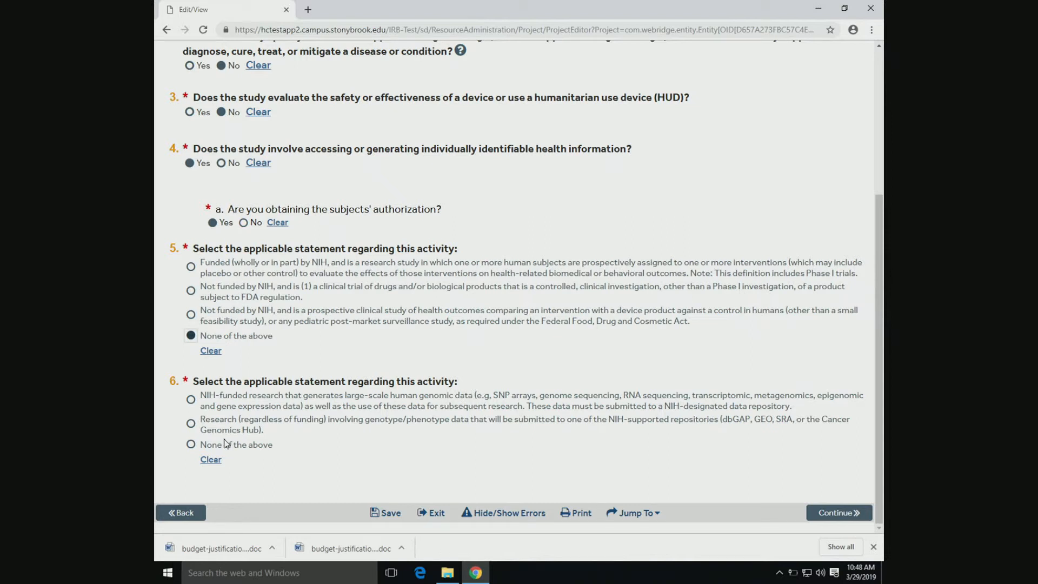
{"action": "left_click", "coordinate": [191, 423]}
{"action": "left_click", "coordinate": [191, 399]}
{"action": "scroll", "coordinate": [230, 402], "scroll_direction": "down", "scroll_amount": 1}
{"action": "scroll", "coordinate": [230, 402], "scroll_direction": "down", "scroll_amount": 3}
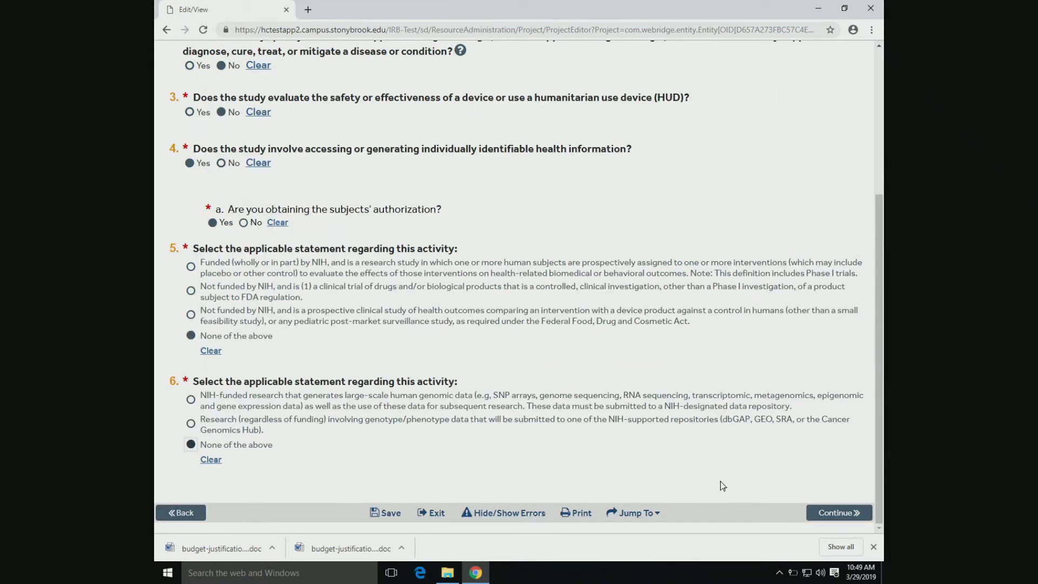
{"action": "left_click", "coordinate": [837, 513]}
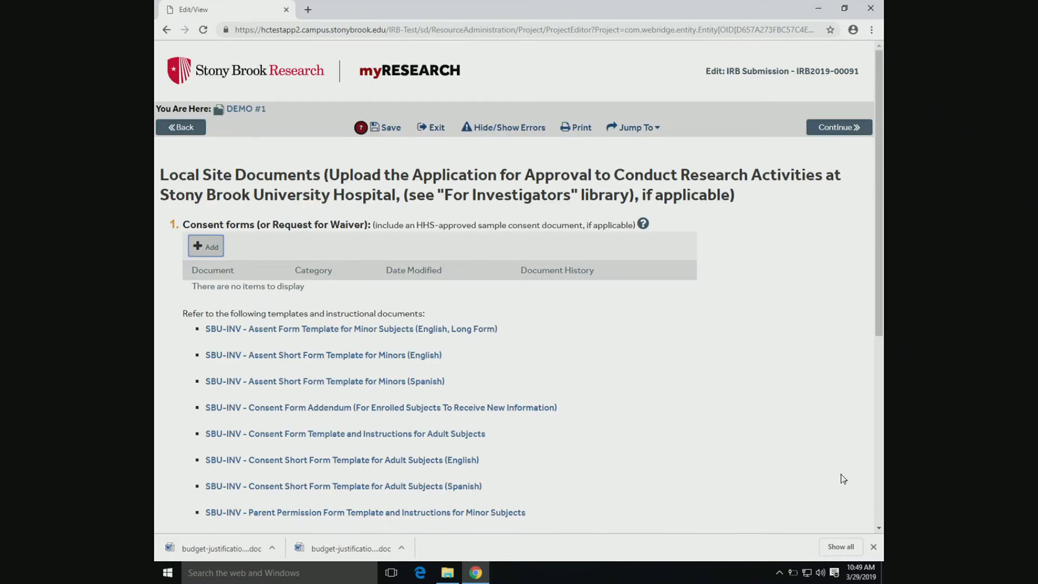
Examine the consent form templates and read the help on recruitment materials and other attachments without uploading any documents.
{"action": "scroll", "coordinate": [780, 277], "scroll_direction": "down", "scroll_amount": 1}
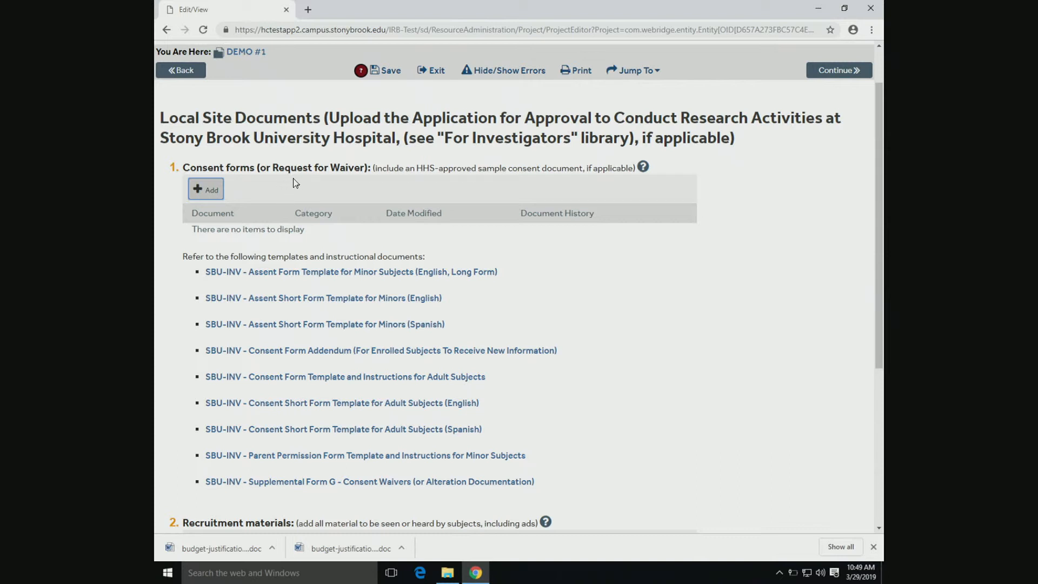
{"action": "scroll", "coordinate": [301, 185], "scroll_direction": "down", "scroll_amount": 1}
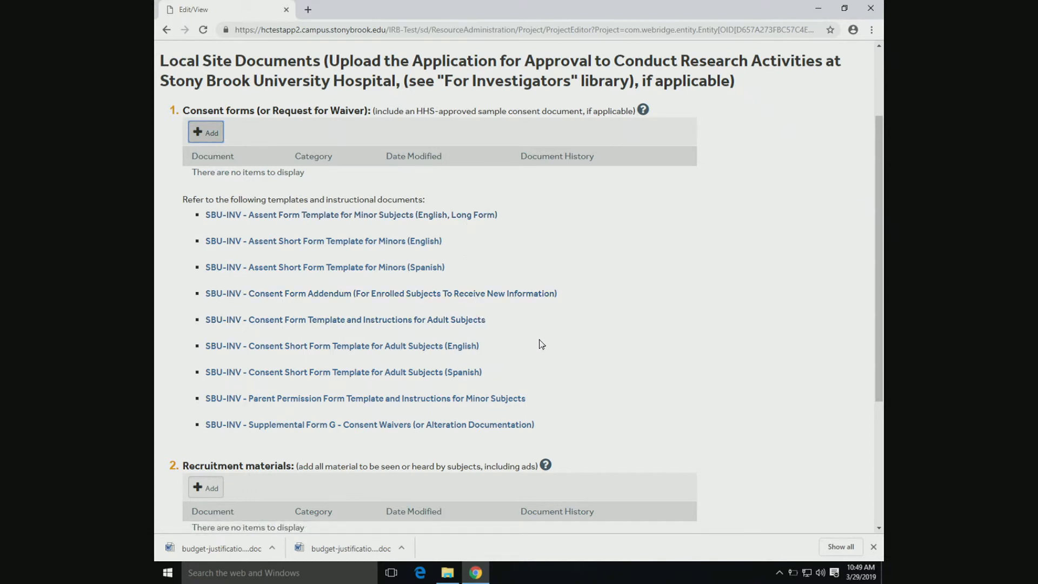
{"action": "left_click", "coordinate": [810, 288]}
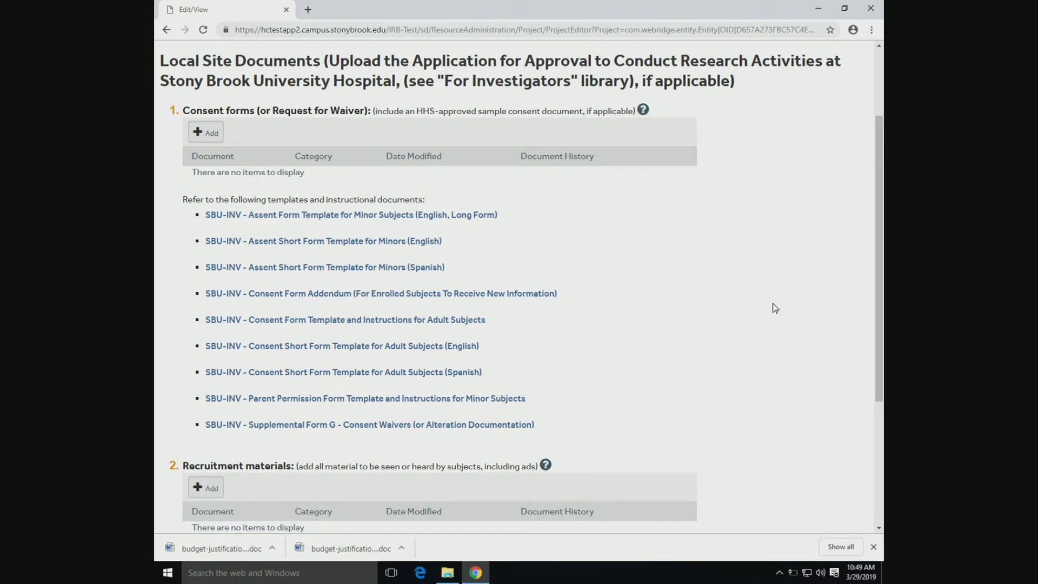
{"action": "scroll", "coordinate": [775, 308], "scroll_direction": "down", "scroll_amount": 3}
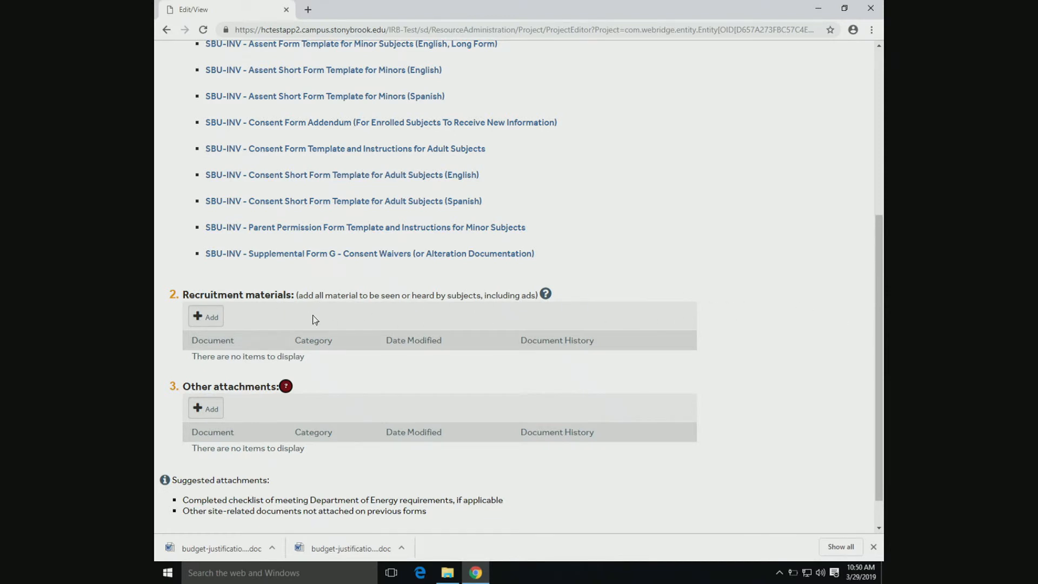
{"action": "left_click", "coordinate": [545, 296]}
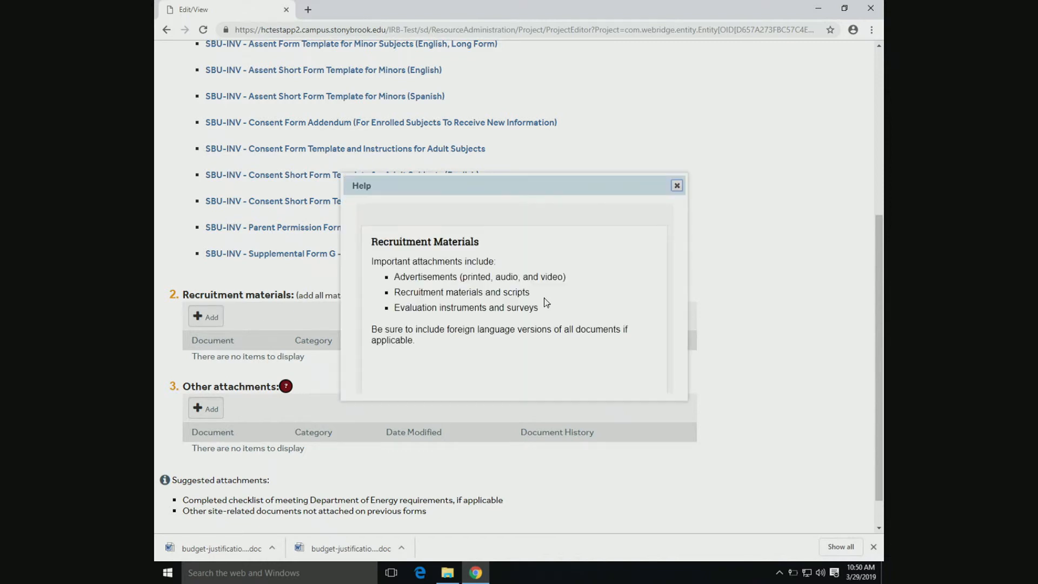
{"action": "left_click_drag", "start_coordinate": [611, 192], "coordinate": [790, 73]}
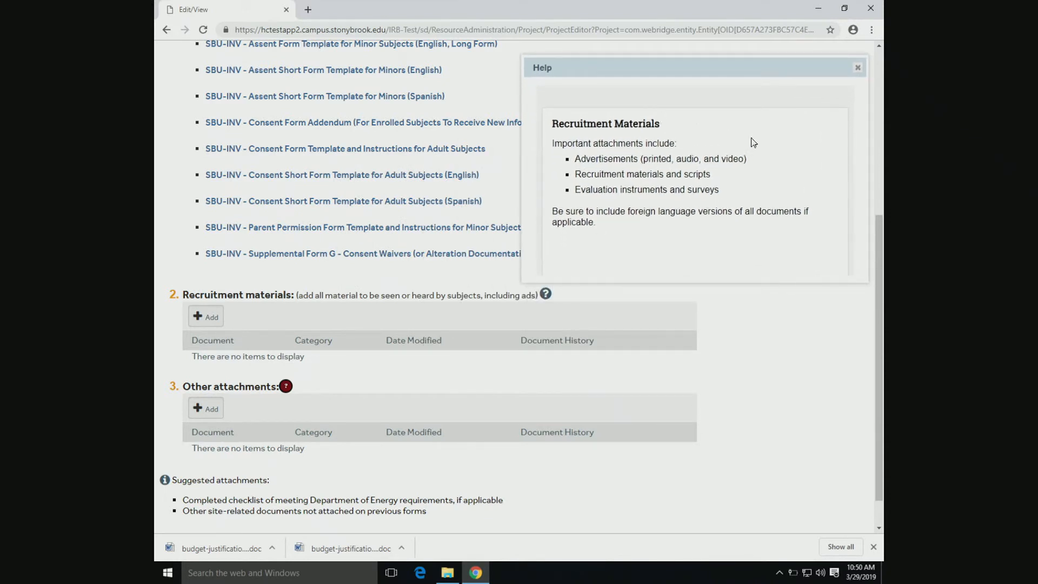
{"action": "left_click", "coordinate": [857, 67]}
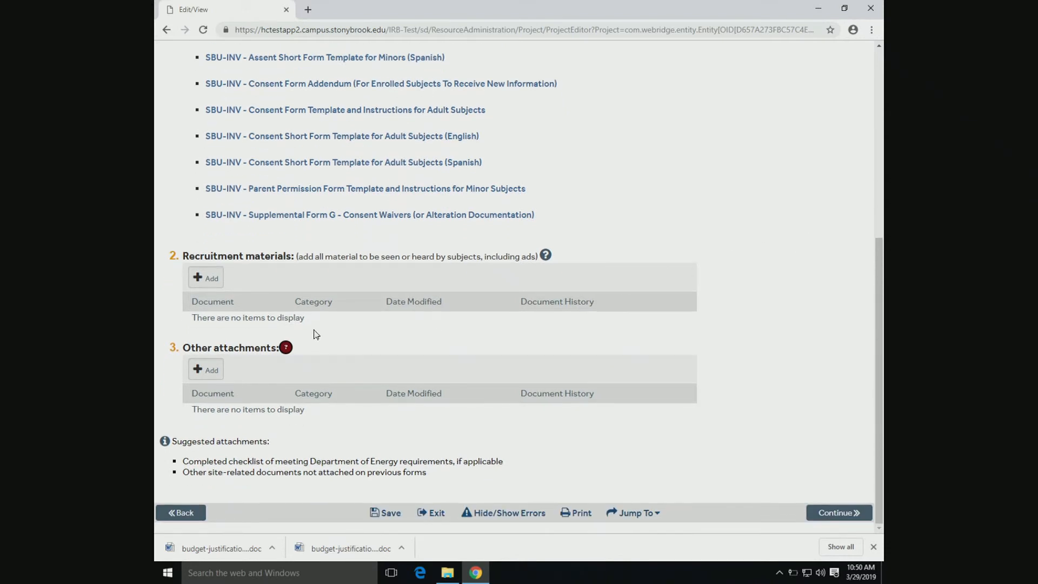
{"action": "left_click", "coordinate": [286, 349]}
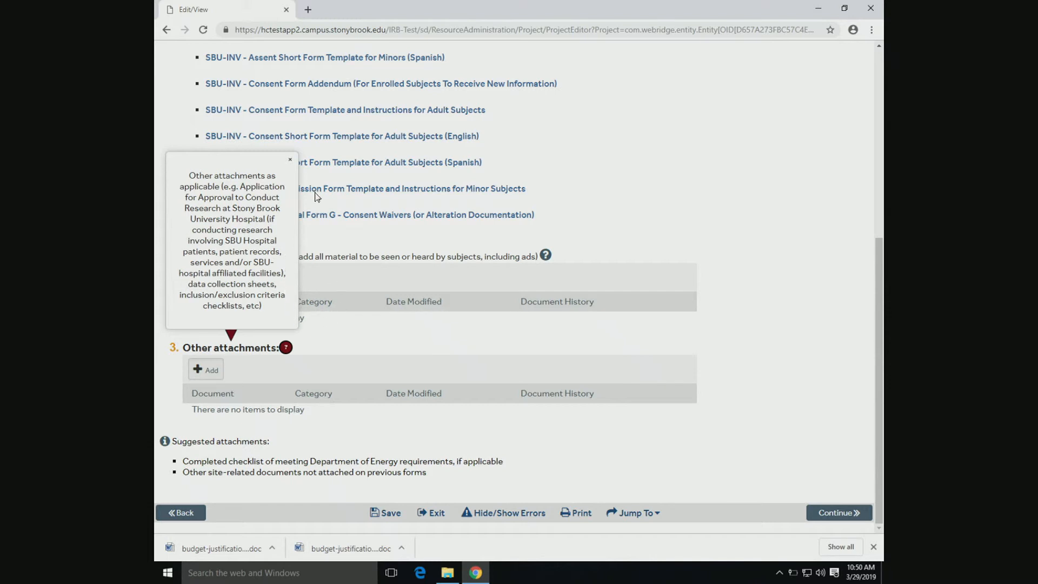
{"action": "left_click", "coordinate": [290, 160]}
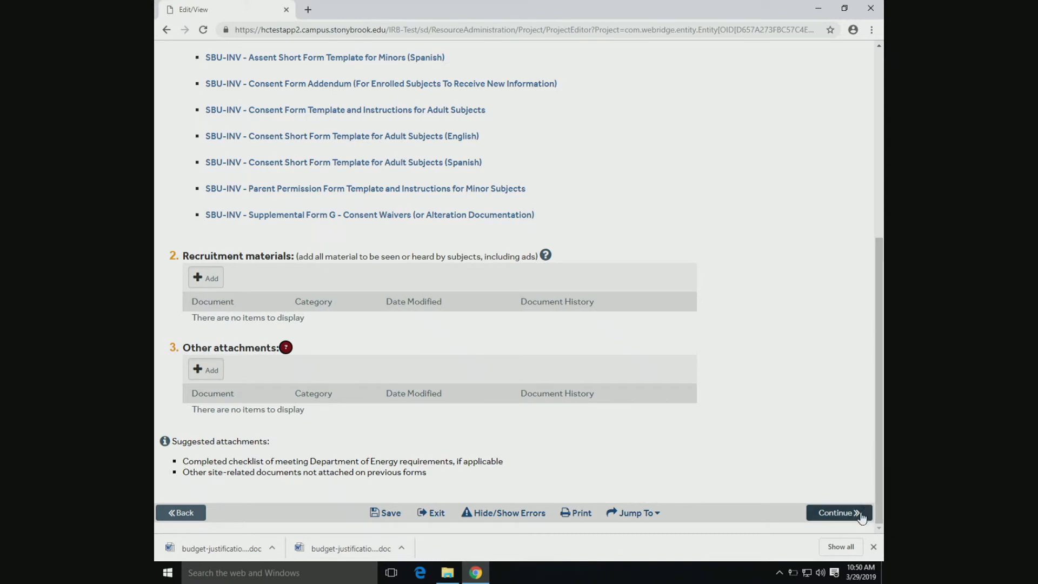
Continue to the Final Page, read through the ancillary review instructions, and finish the submission form.
{"action": "left_click", "coordinate": [830, 513]}
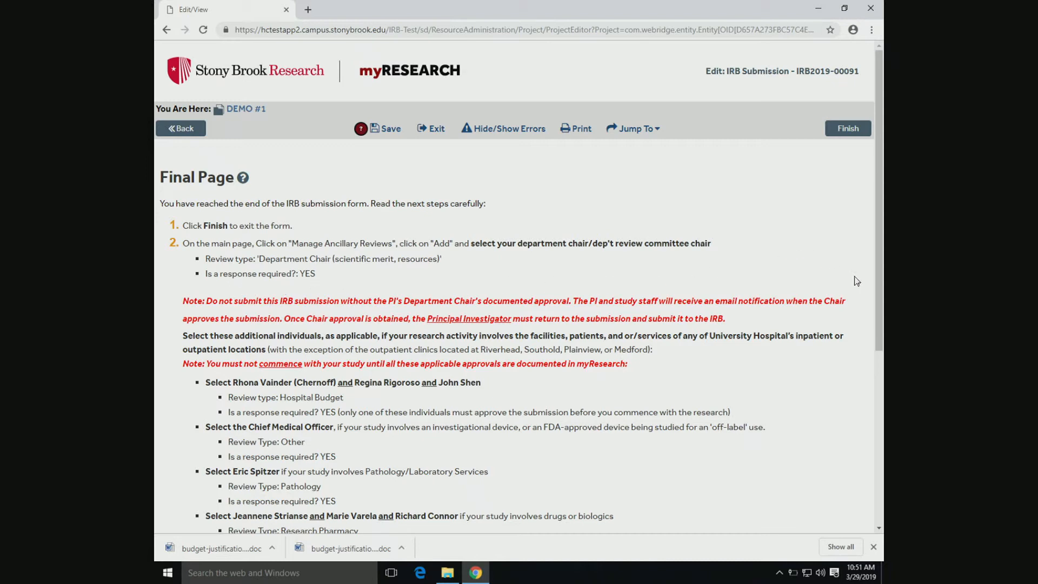
{"action": "scroll", "coordinate": [857, 281], "scroll_direction": "down", "scroll_amount": 3}
{"action": "scroll", "coordinate": [857, 281], "scroll_direction": "down", "scroll_amount": 1}
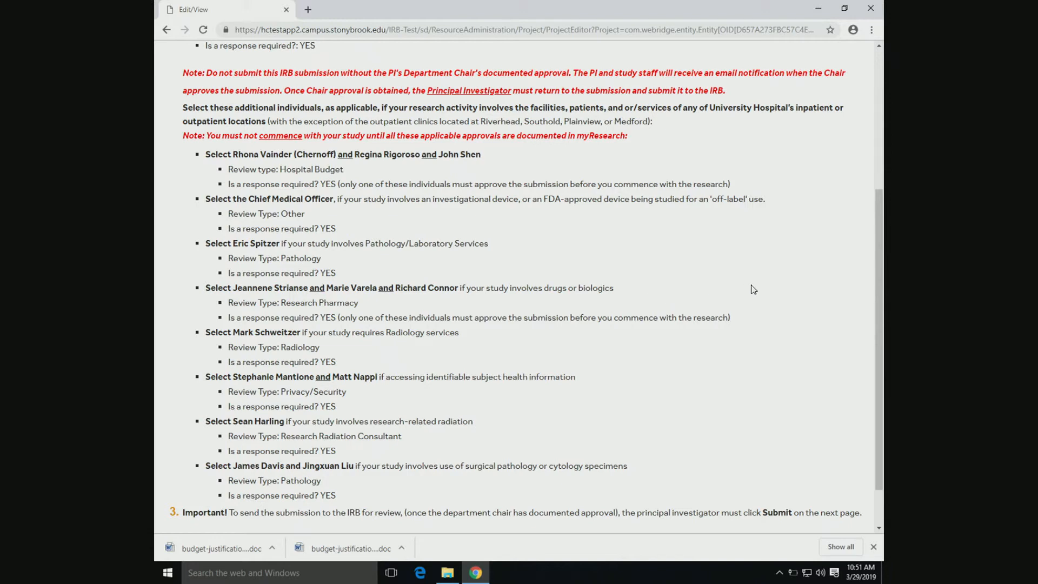
{"action": "scroll", "coordinate": [833, 307], "scroll_direction": "down", "scroll_amount": 1}
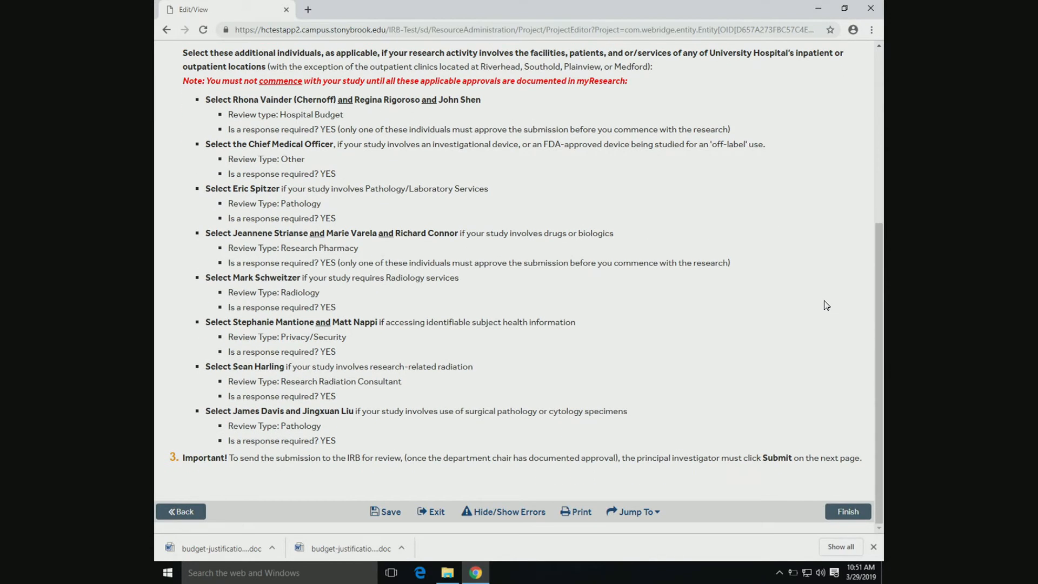
{"action": "left_click", "coordinate": [845, 513]}
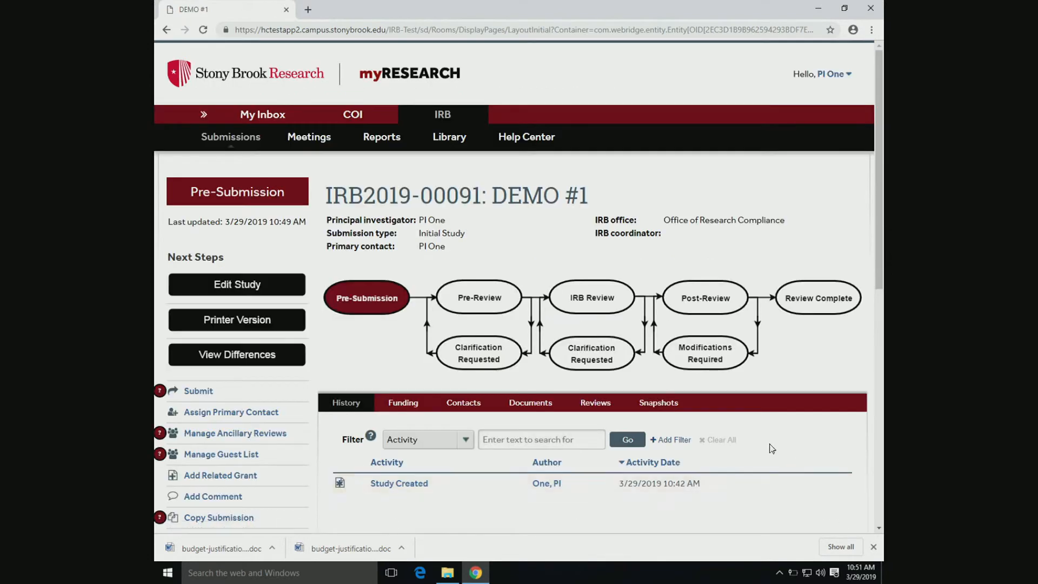
Start a new ancillary review for the DEMO #1 study and select the reviewer by surname.
{"action": "scroll", "coordinate": [580, 273], "scroll_direction": "down", "scroll_amount": 2}
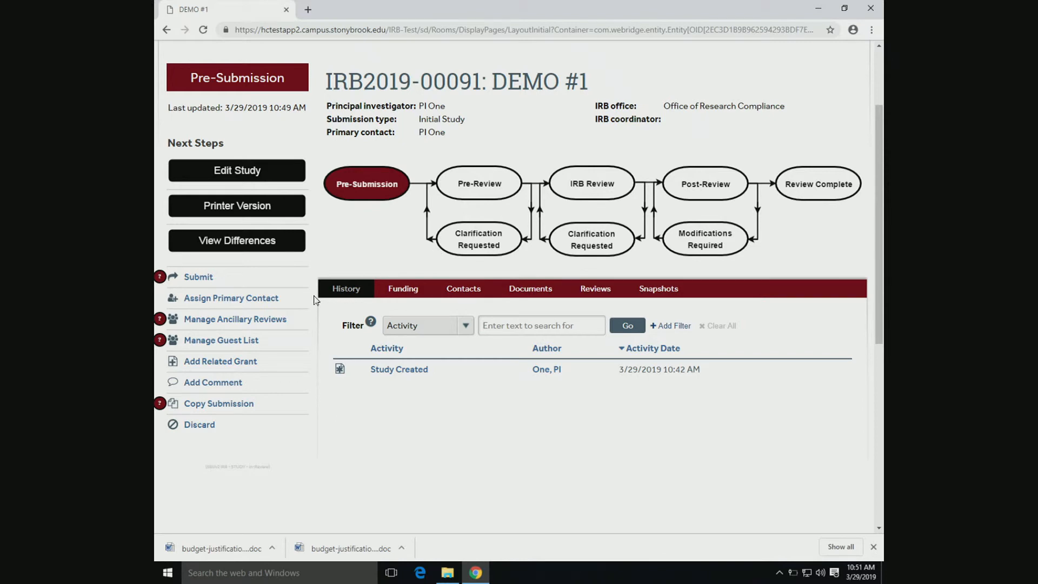
{"action": "left_click", "coordinate": [268, 321]}
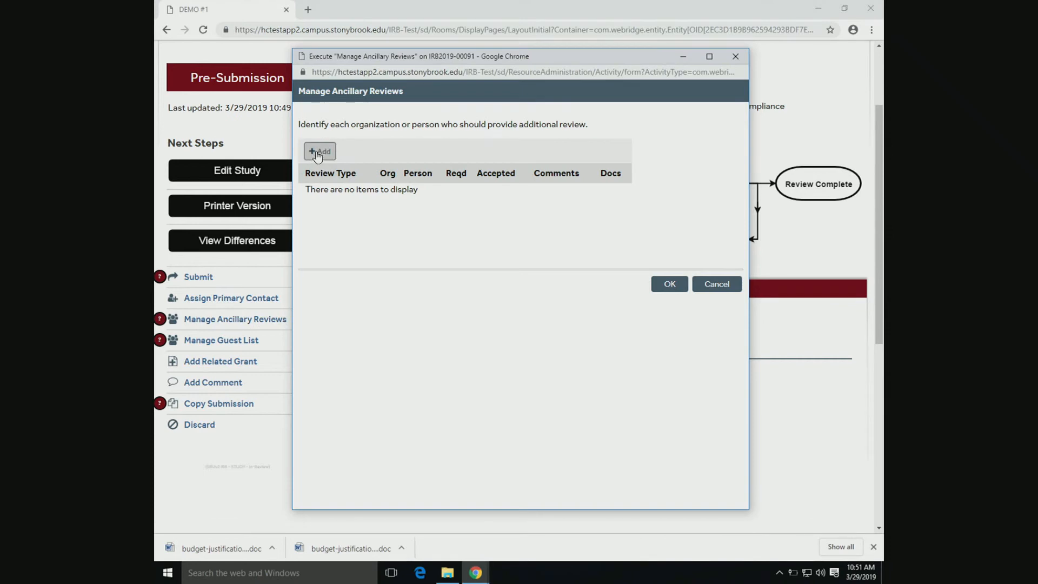
{"action": "left_click", "coordinate": [319, 151]}
{"action": "left_click", "coordinate": [389, 209]}
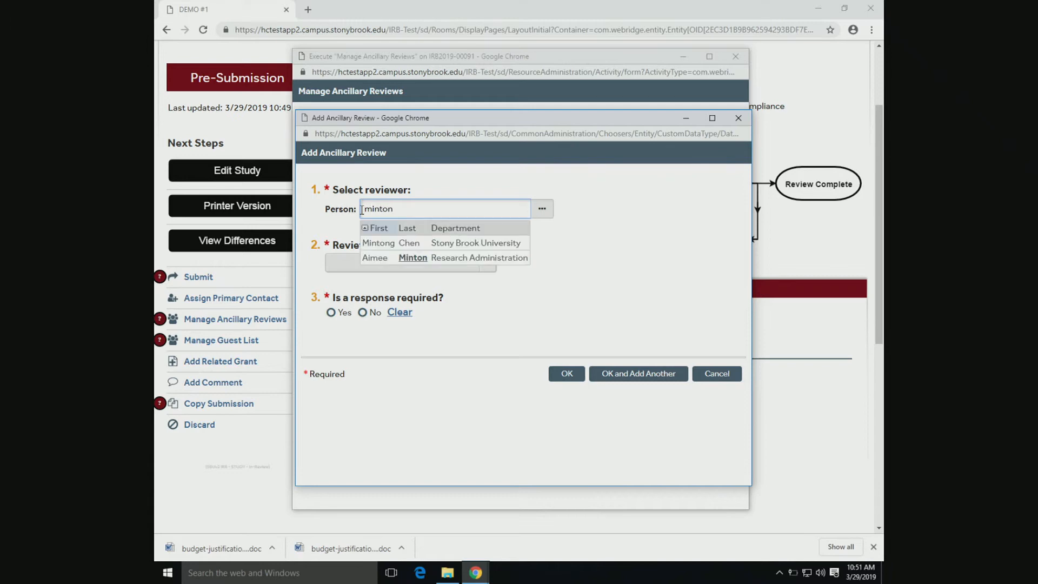
{"action": "left_click", "coordinate": [387, 260]}
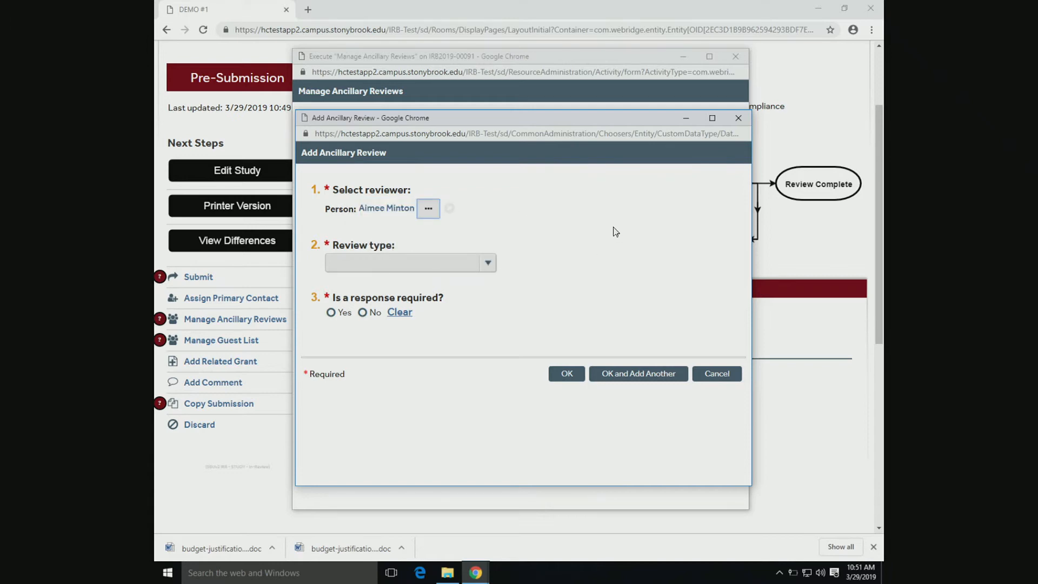
Set the review type to Department Chair (scientific merit, resources), mark a response as required, and save the ancillary review.
{"action": "left_click", "coordinate": [487, 265]}
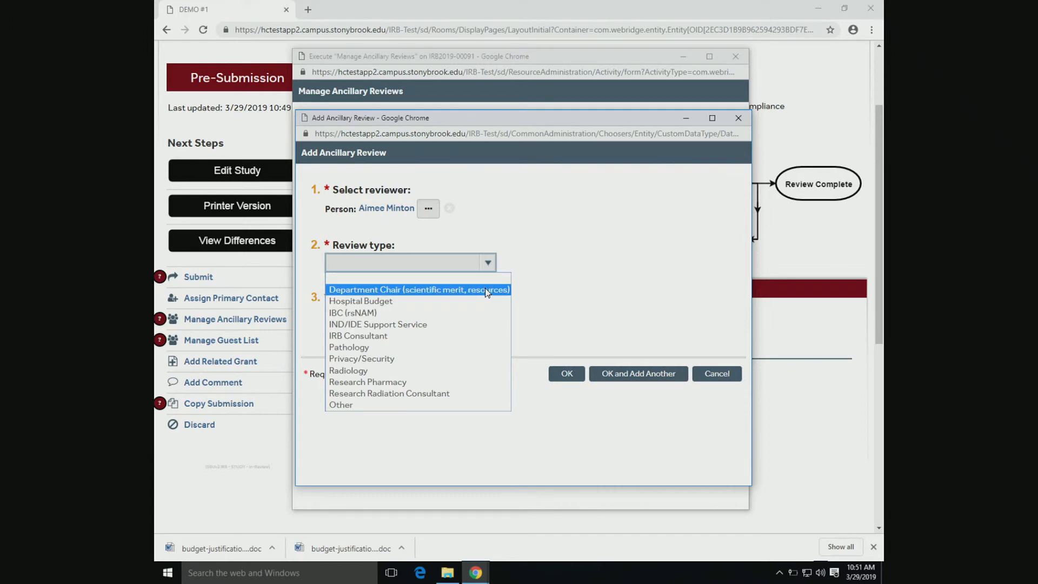
{"action": "left_click", "coordinate": [415, 296]}
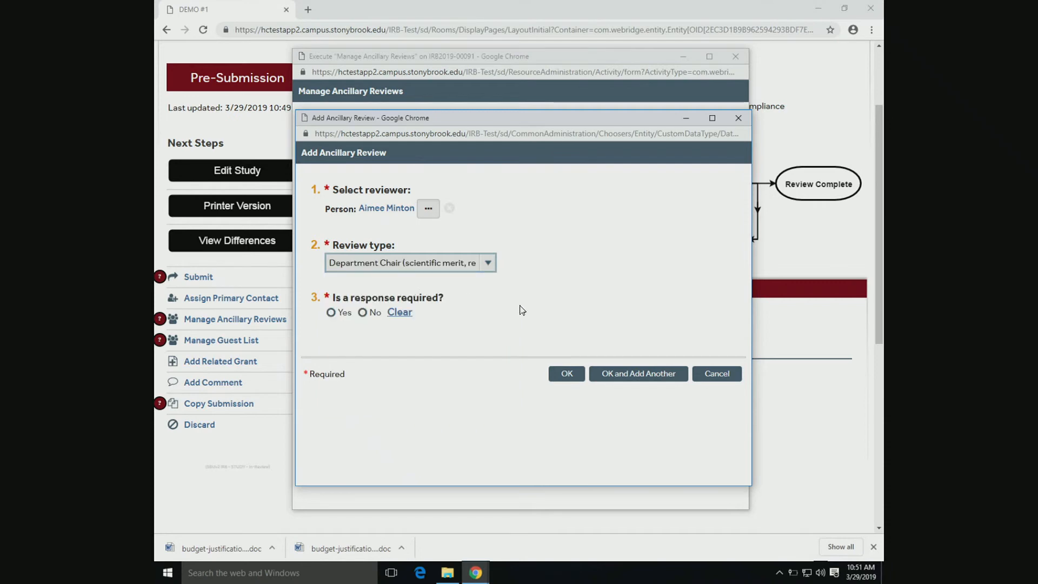
{"action": "left_click", "coordinate": [331, 313]}
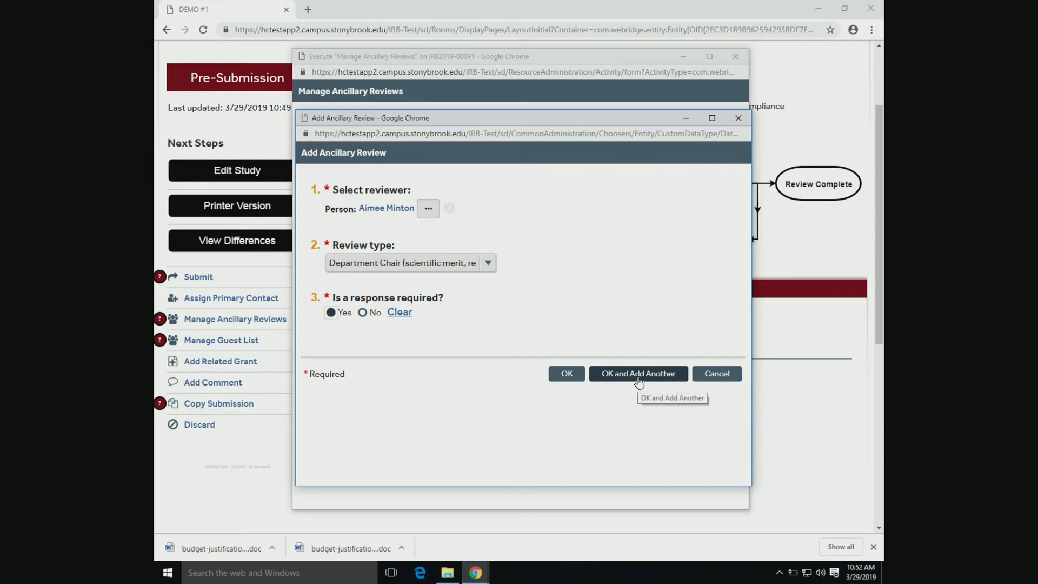
{"action": "left_click", "coordinate": [567, 373]}
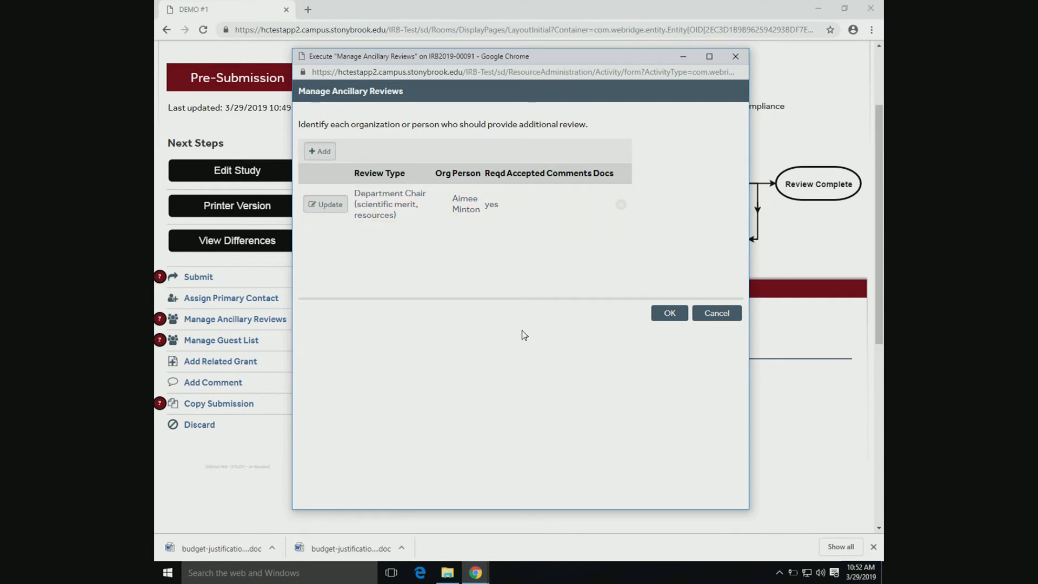
{"action": "left_click", "coordinate": [670, 315]}
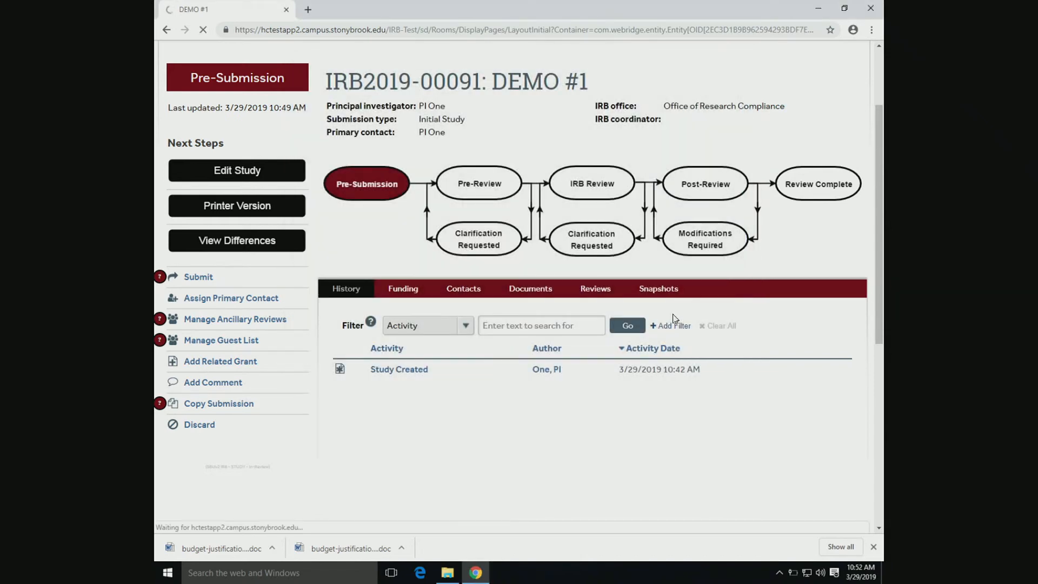
View the ancillary reviews recorded for the DEMO #1 study.
{"action": "scroll", "coordinate": [607, 230], "scroll_direction": "down", "scroll_amount": 3}
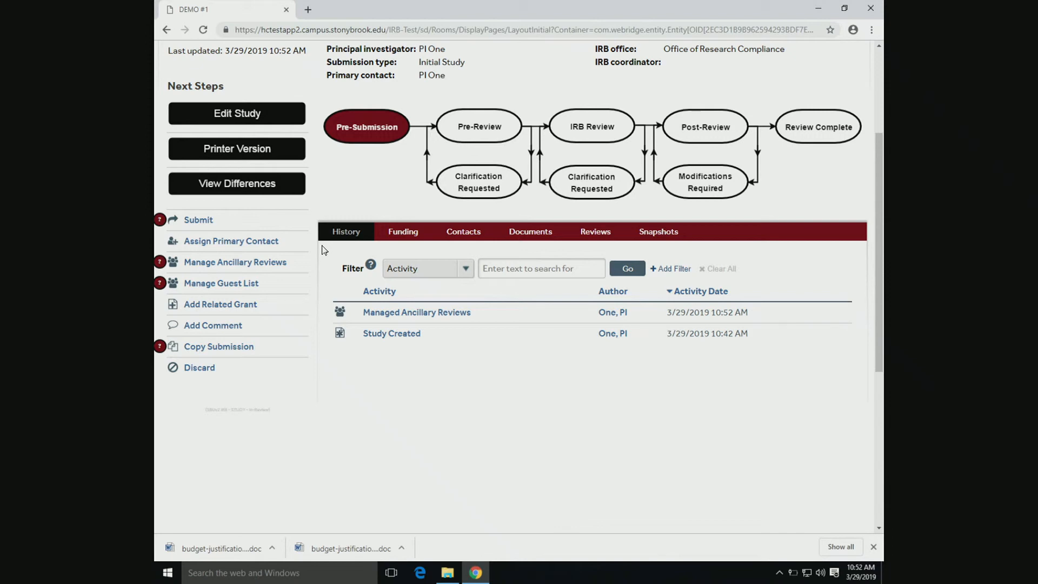
{"action": "left_click", "coordinate": [600, 235]}
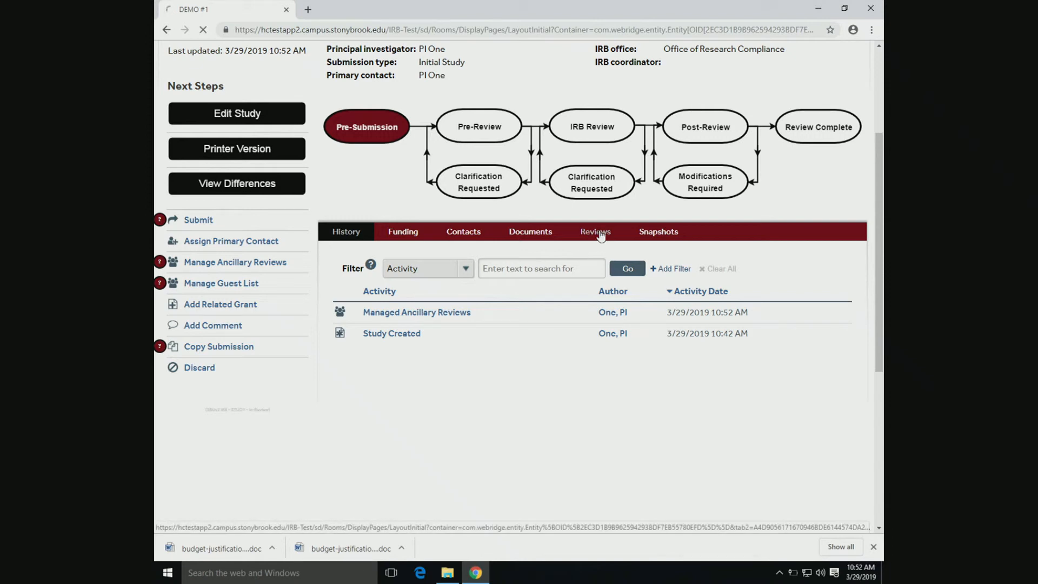
{"action": "scroll", "coordinate": [613, 254], "scroll_direction": "down", "scroll_amount": 1}
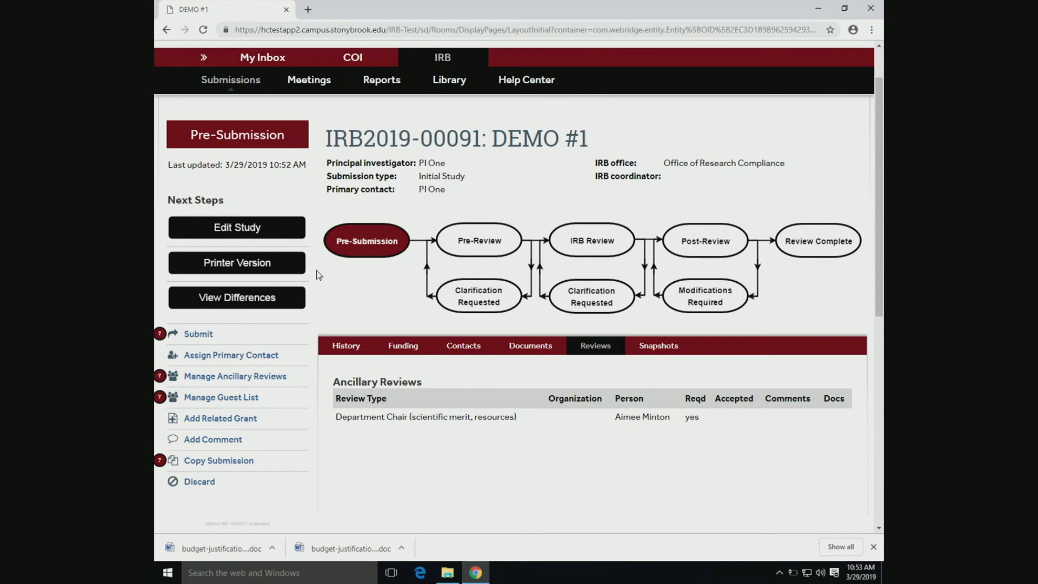
Submit the DEMO #1 study to the IRB, accepting the Certification of Principal Investigators.
{"action": "scroll", "coordinate": [317, 275], "scroll_direction": "down", "scroll_amount": 1}
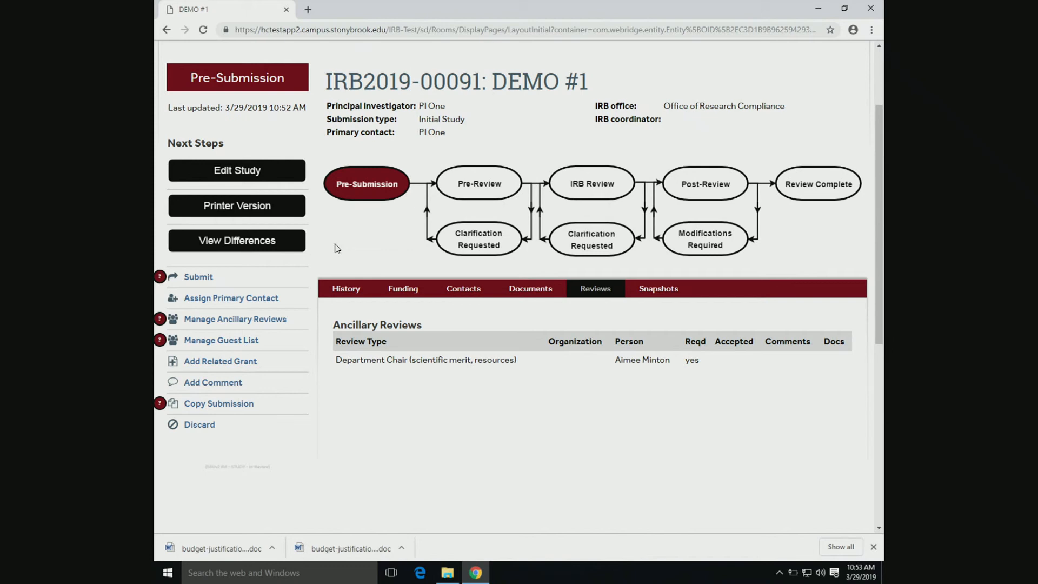
{"action": "left_click", "coordinate": [204, 284]}
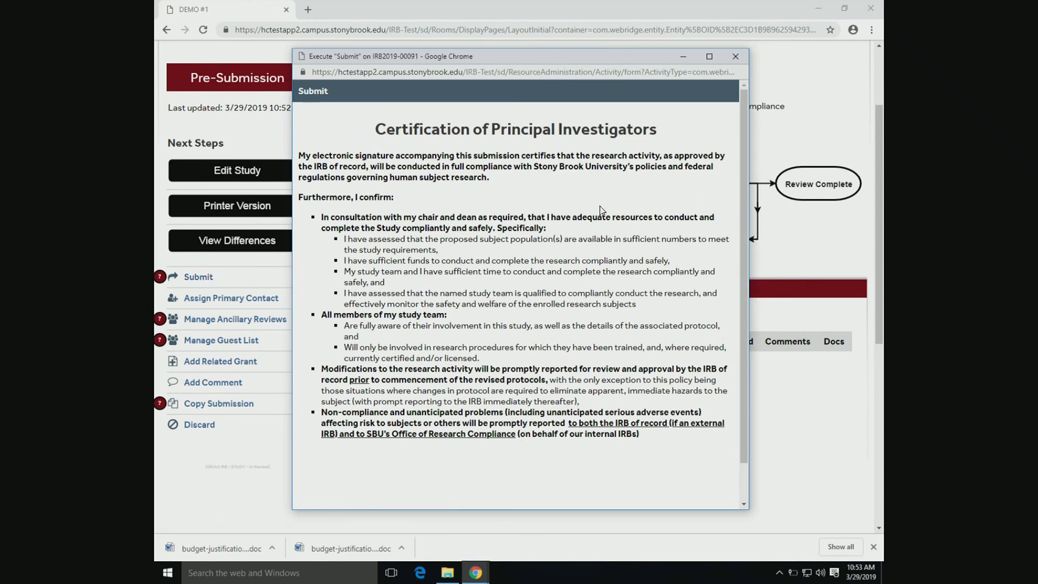
{"action": "scroll", "coordinate": [602, 210], "scroll_direction": "down", "scroll_amount": 2}
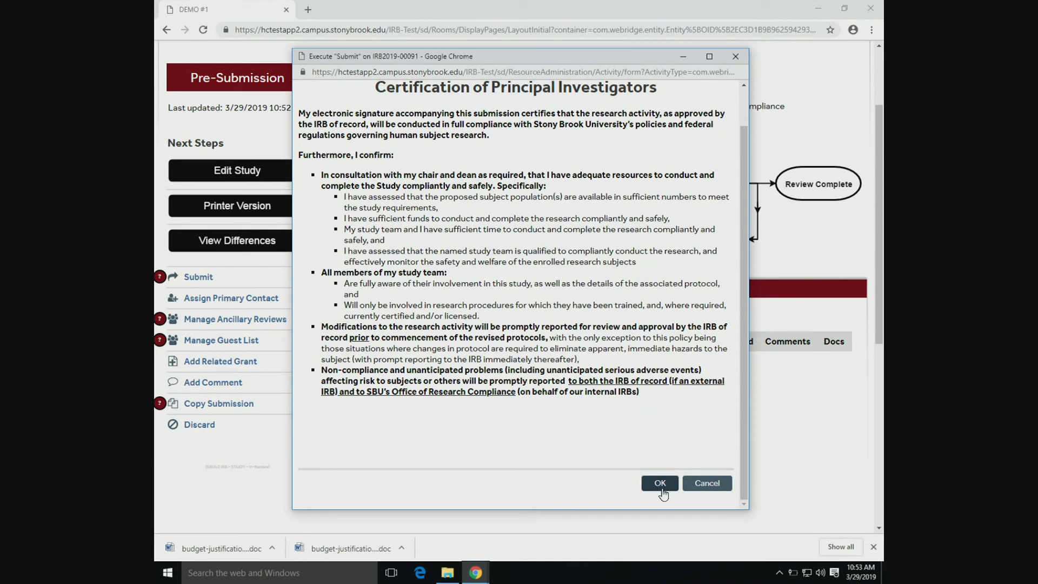
{"action": "left_click", "coordinate": [661, 486]}
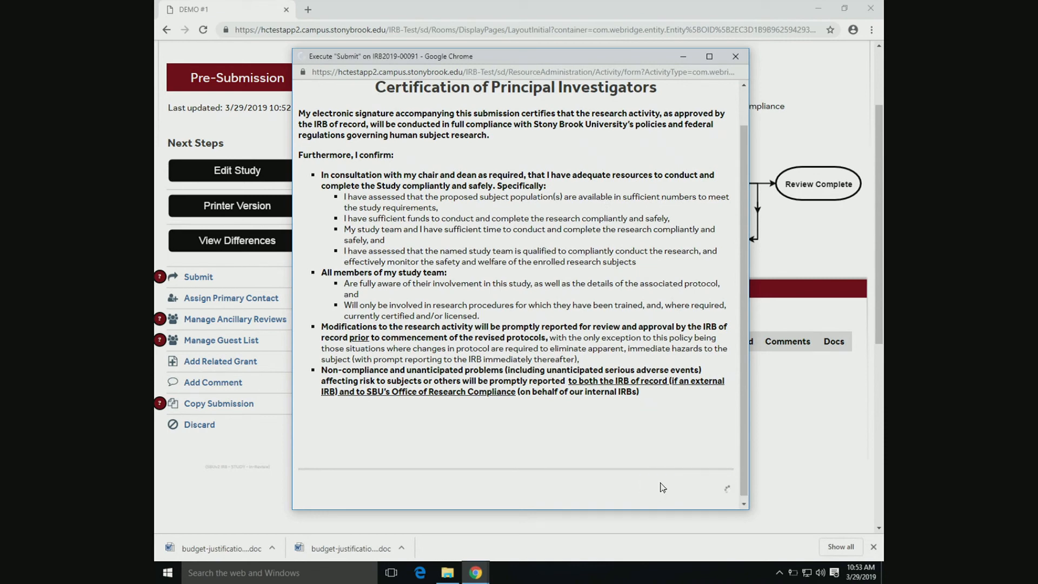